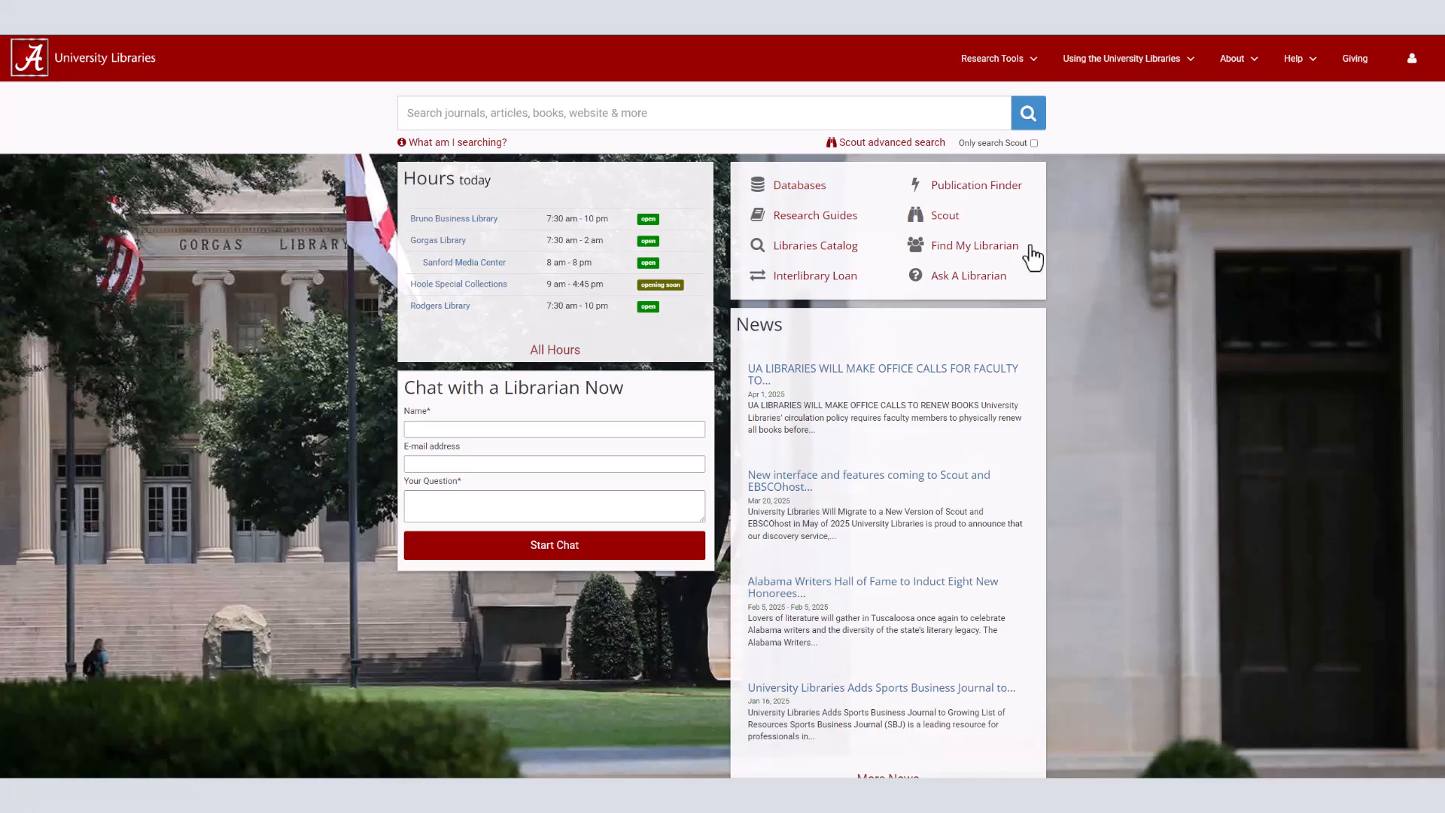
Step: Open the A-Z Databases list and search it for "simply analytics"
left_click(847, 192)
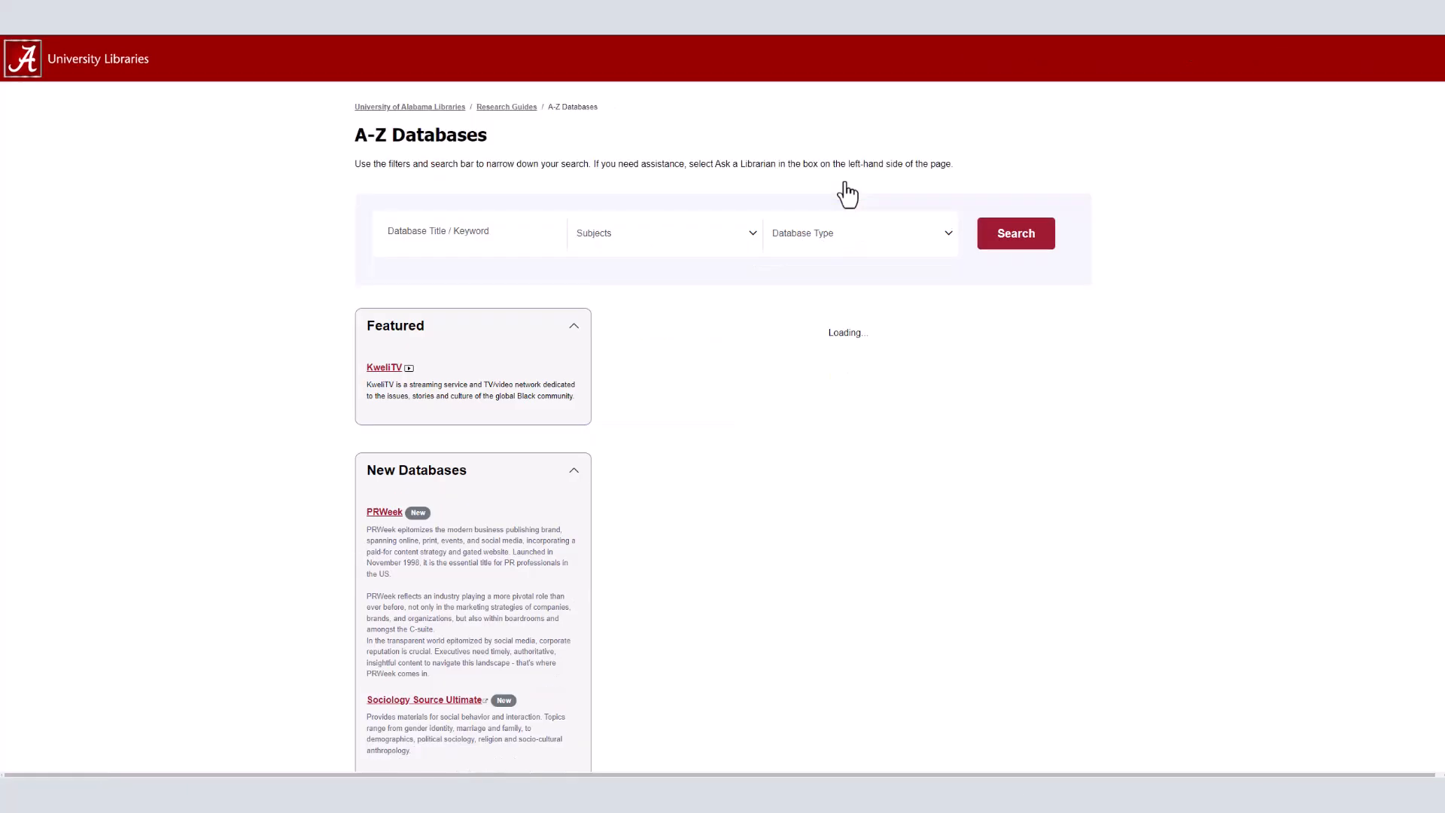
left_click(513, 234)
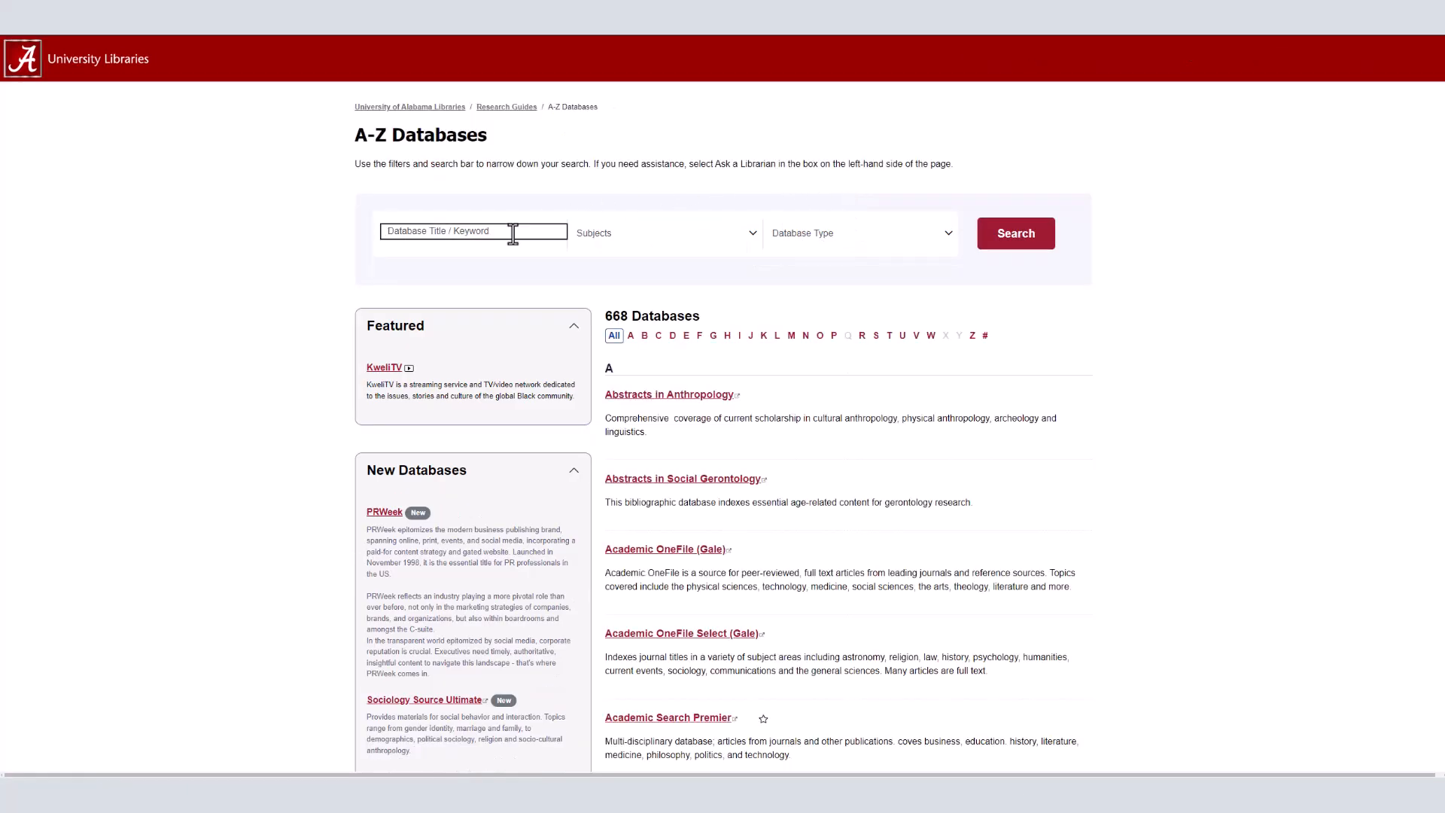
type("simply analytics")
key("Return")
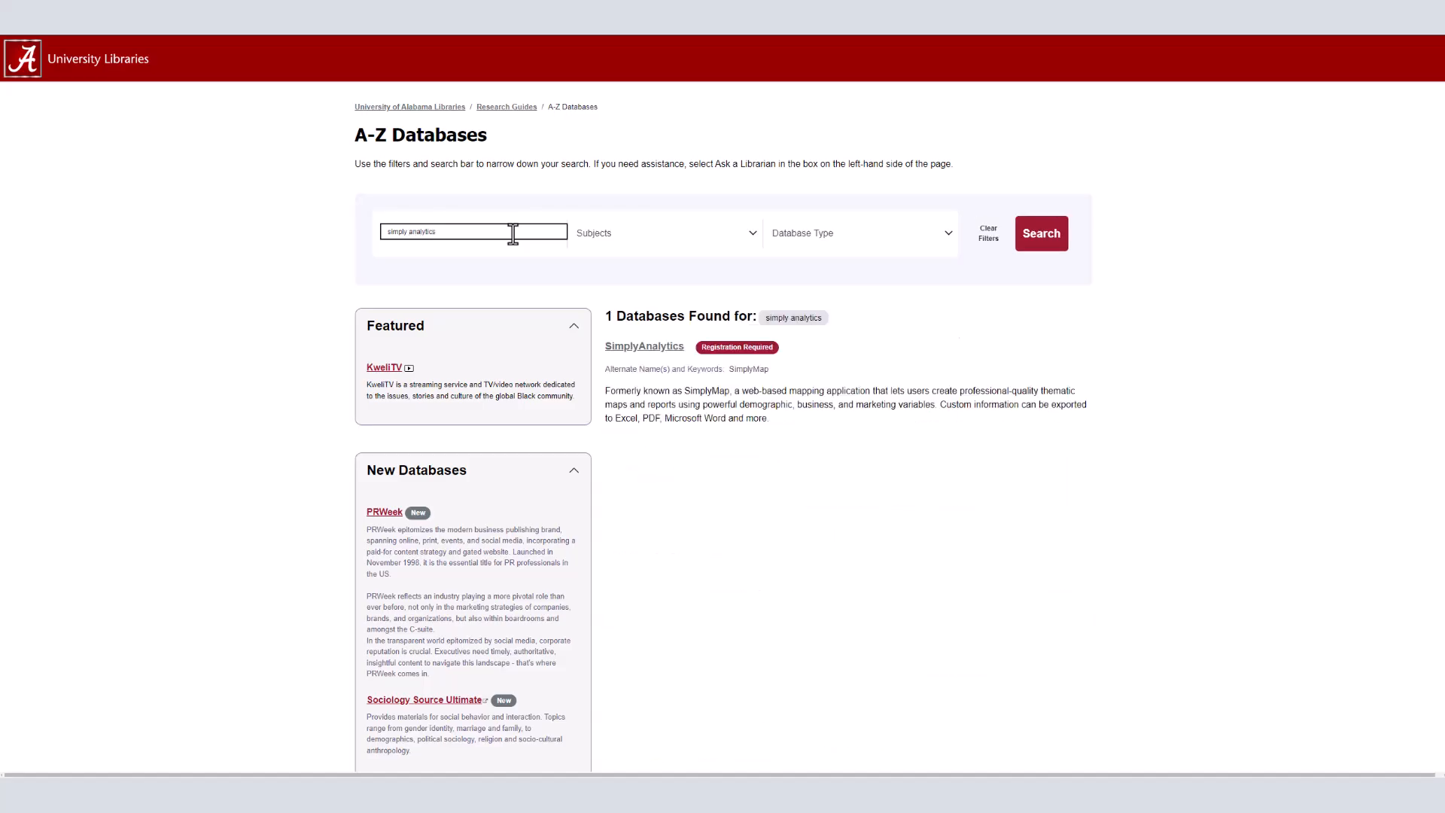
Step: Open the SimplyAnalytics database entry, access the database and sign in as a guest
left_click(646, 347)
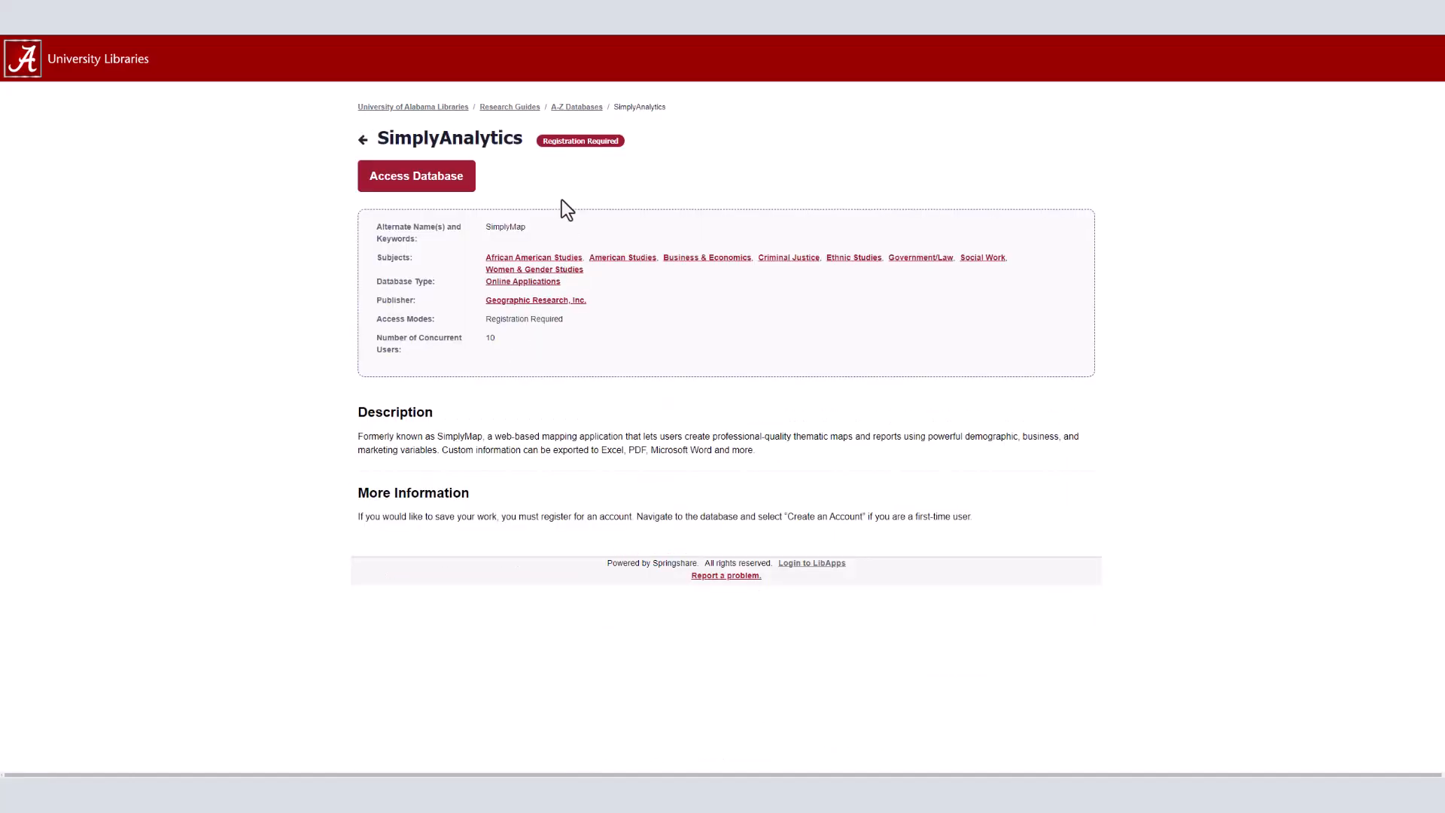
left_click(466, 183)
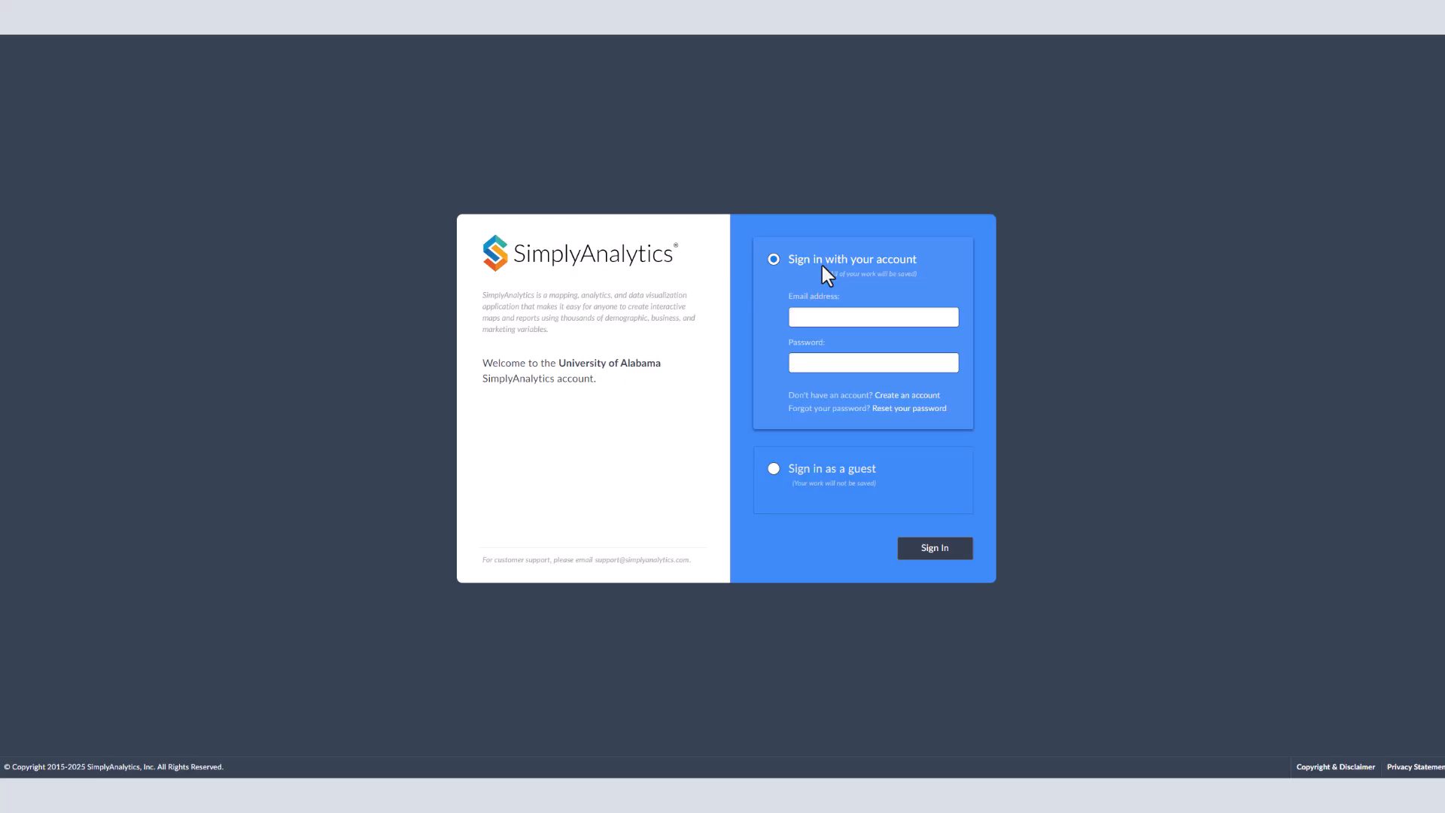
left_click(779, 477)
left_click(932, 563)
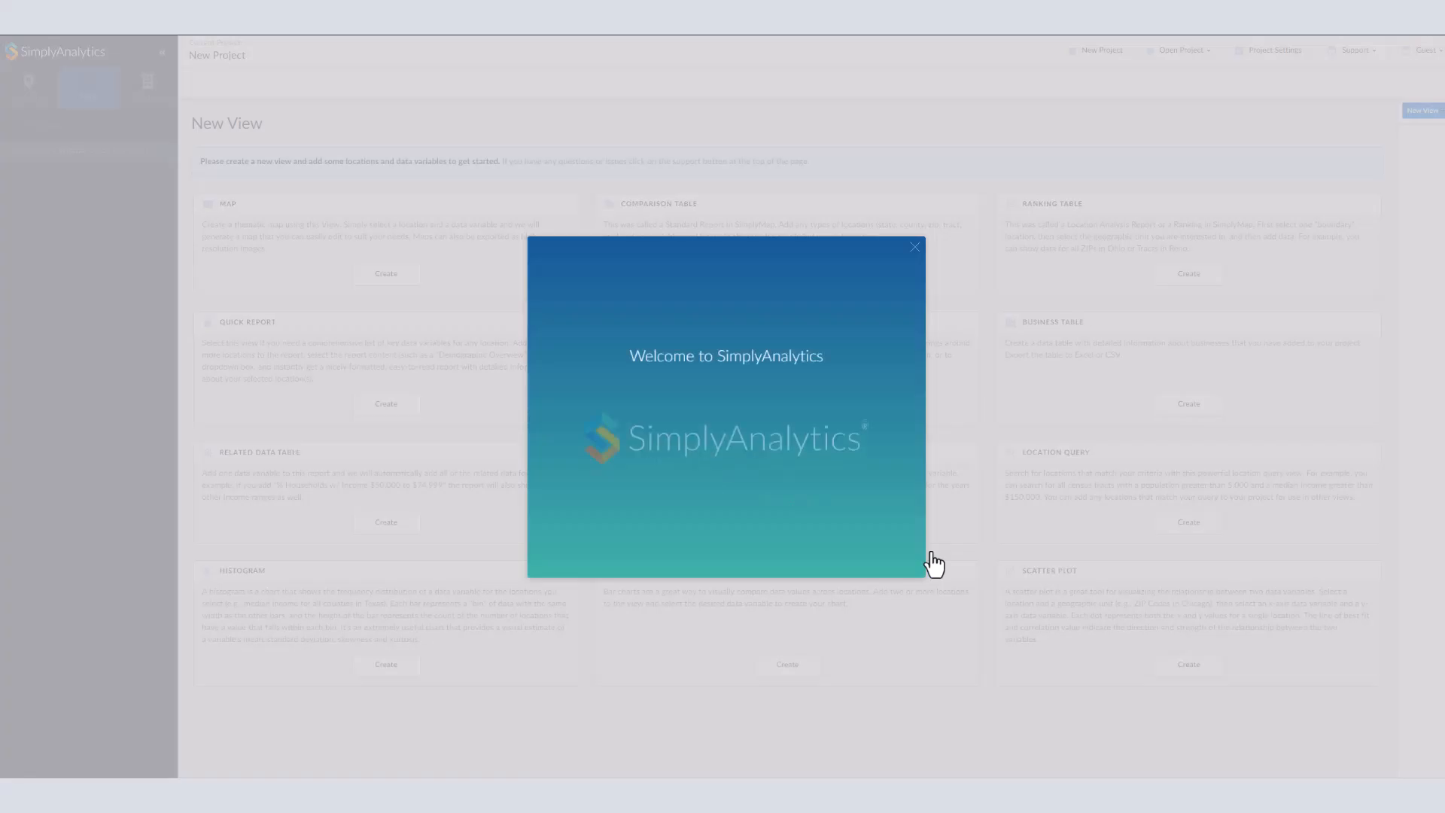
Step: Close the welcome screen and the New Project location dialog
left_click(910, 256)
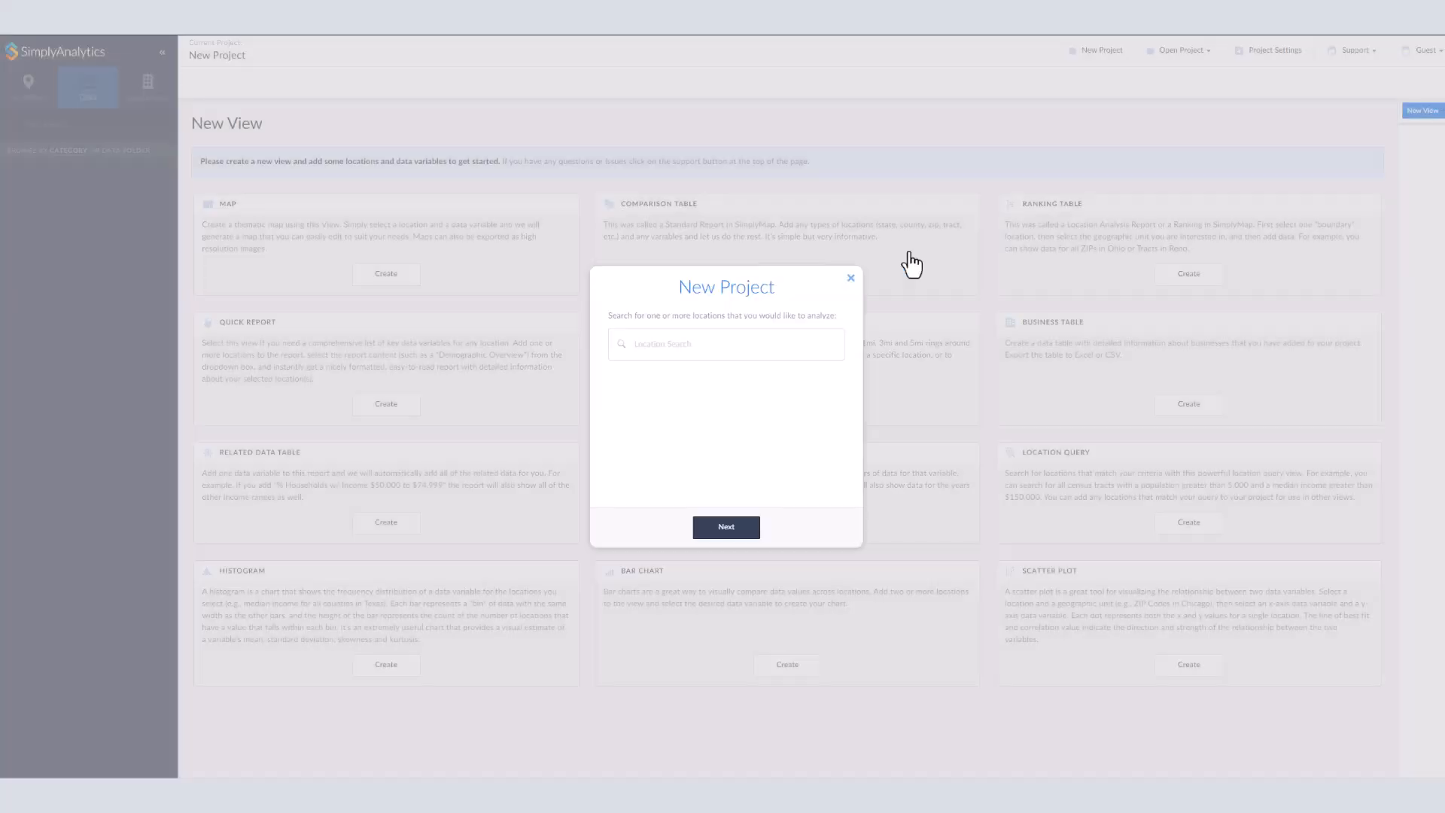
left_click(851, 279)
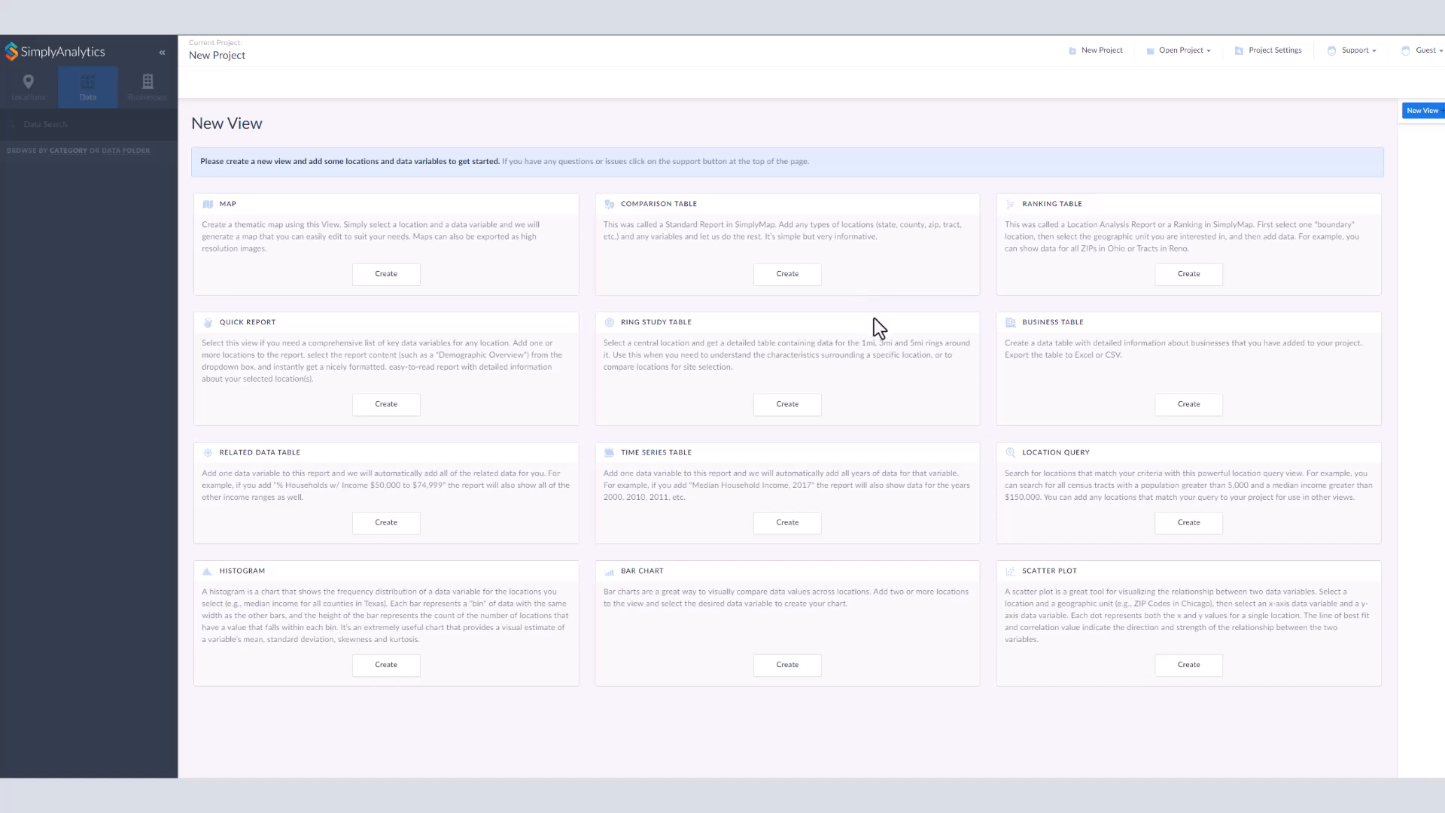
Step: Rename the current project to Ice Cream
left_click(233, 68)
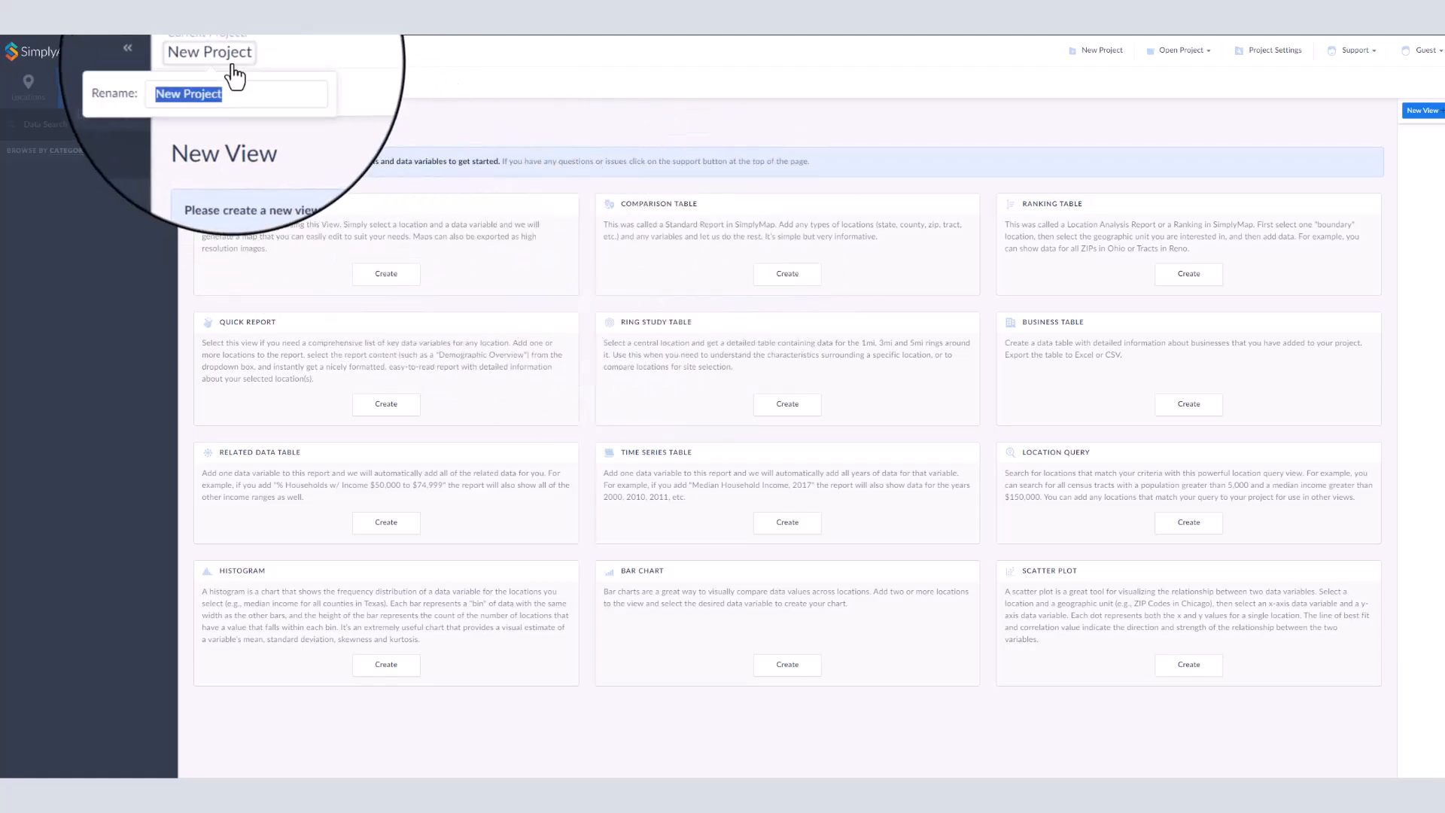
type("Ice Cream")
key("Return")
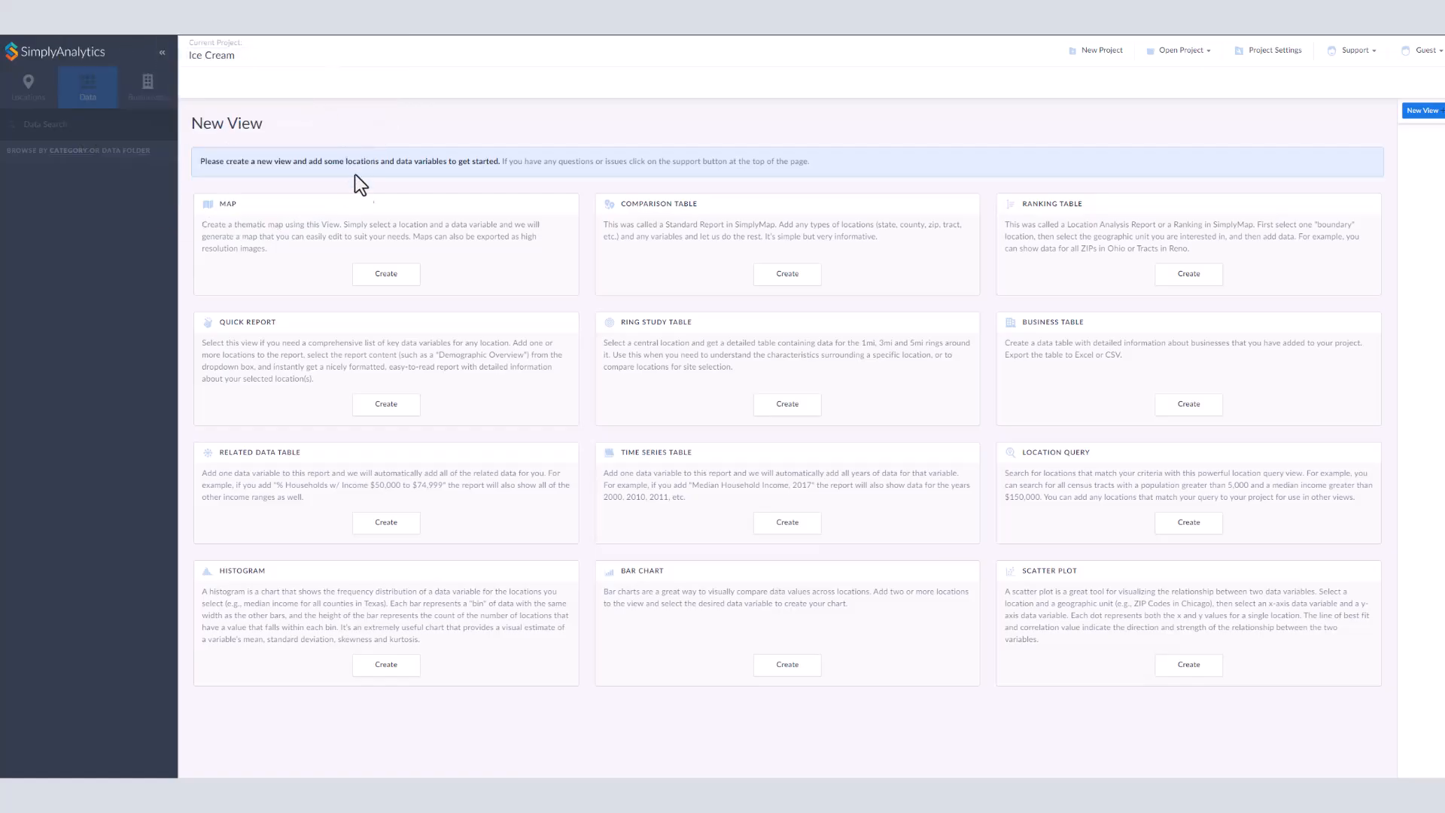
Step: Create a new Map view
left_click(386, 276)
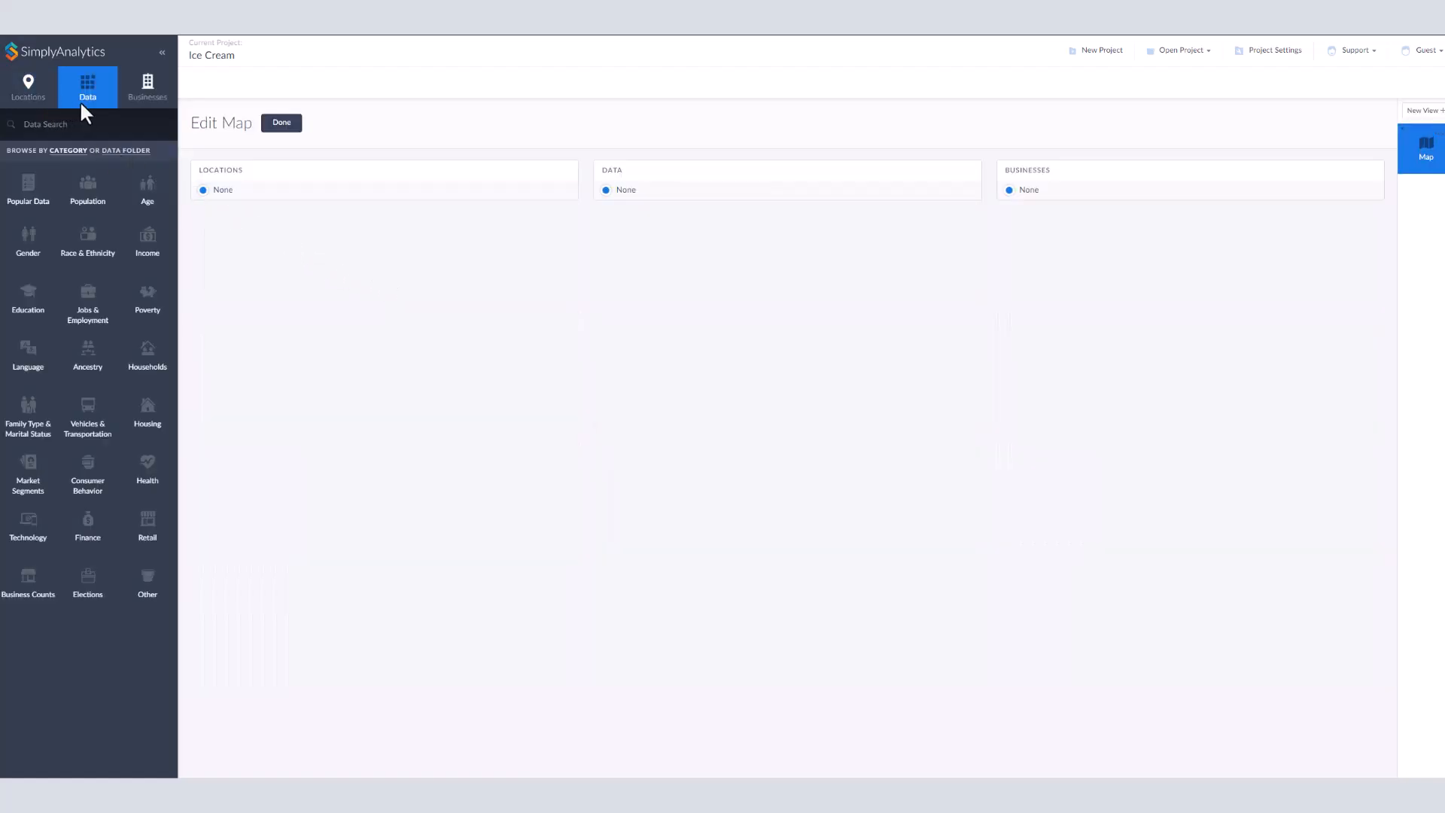
left_click(145, 113)
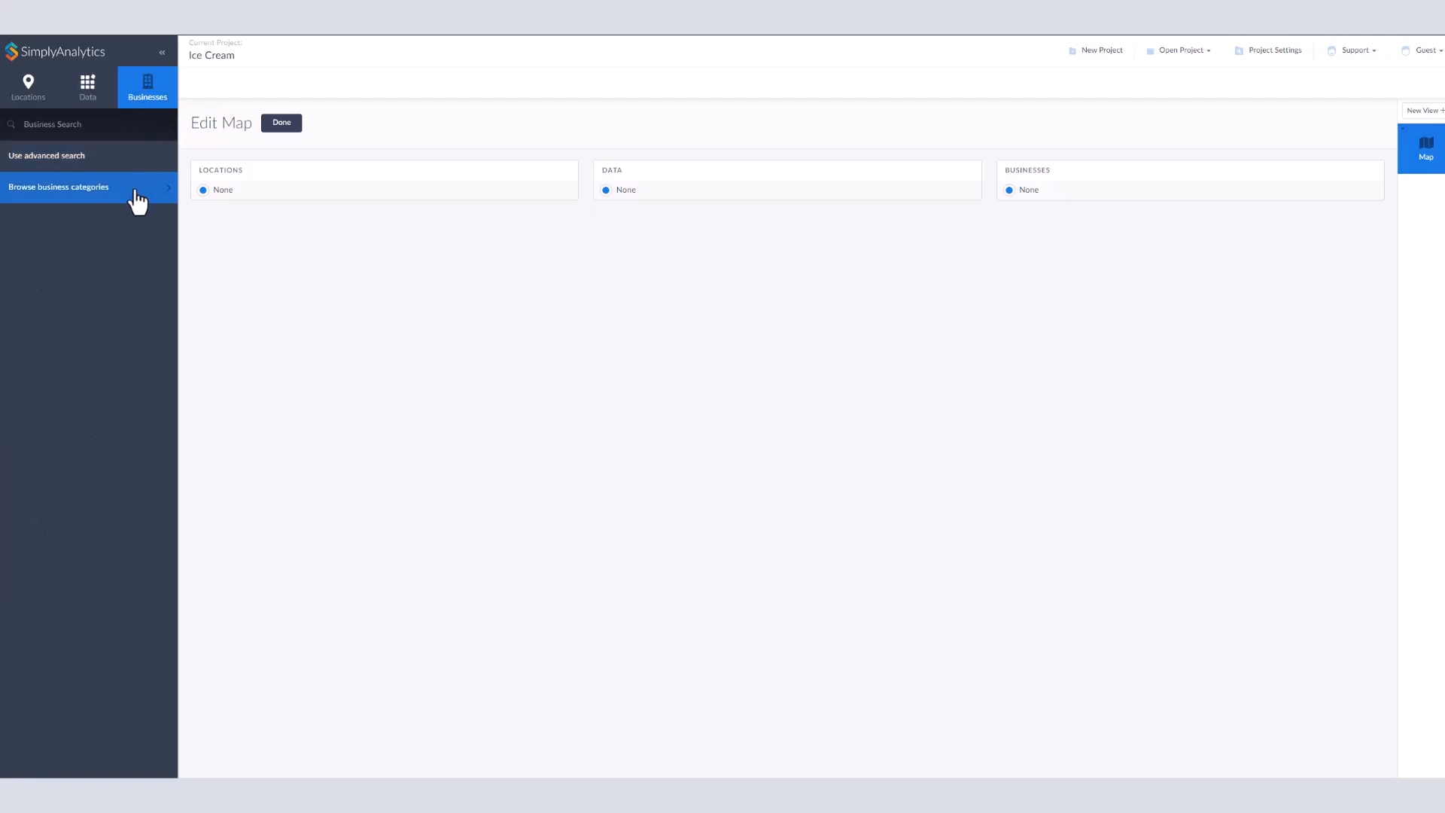
left_click(38, 119)
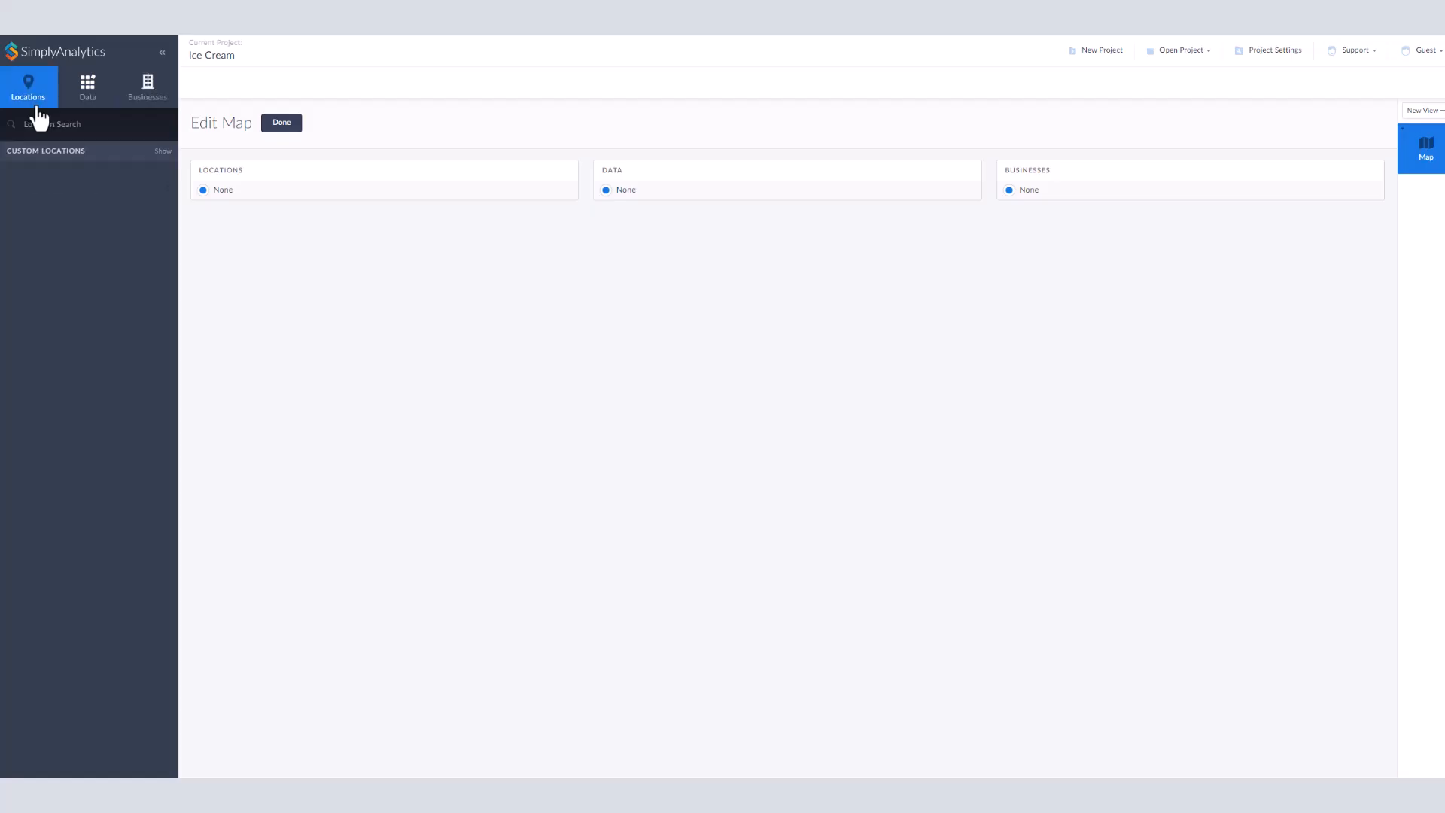
Step: Search for USA and add it as the map's location
left_click(73, 128)
type("uSA")
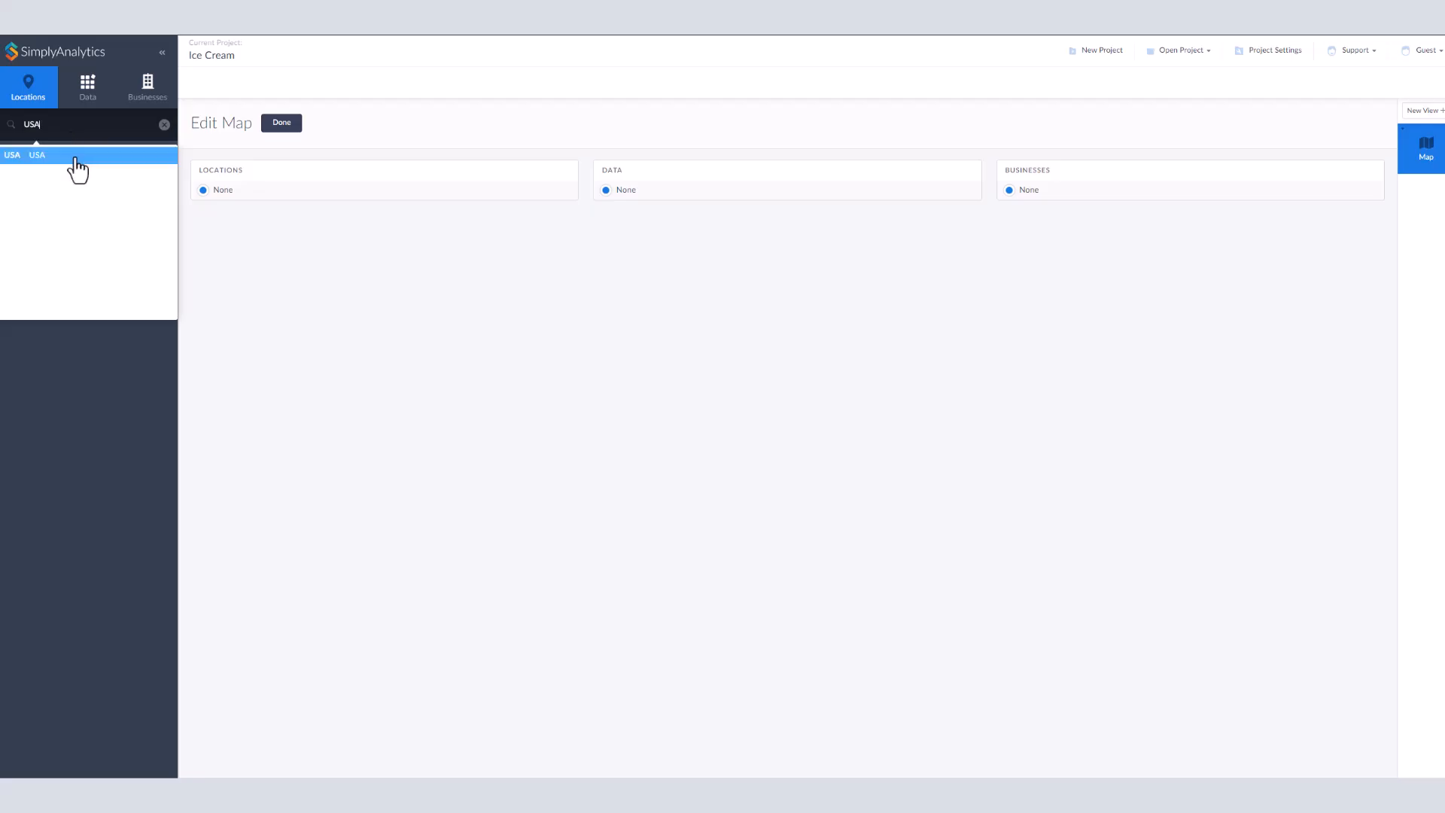
left_click(75, 156)
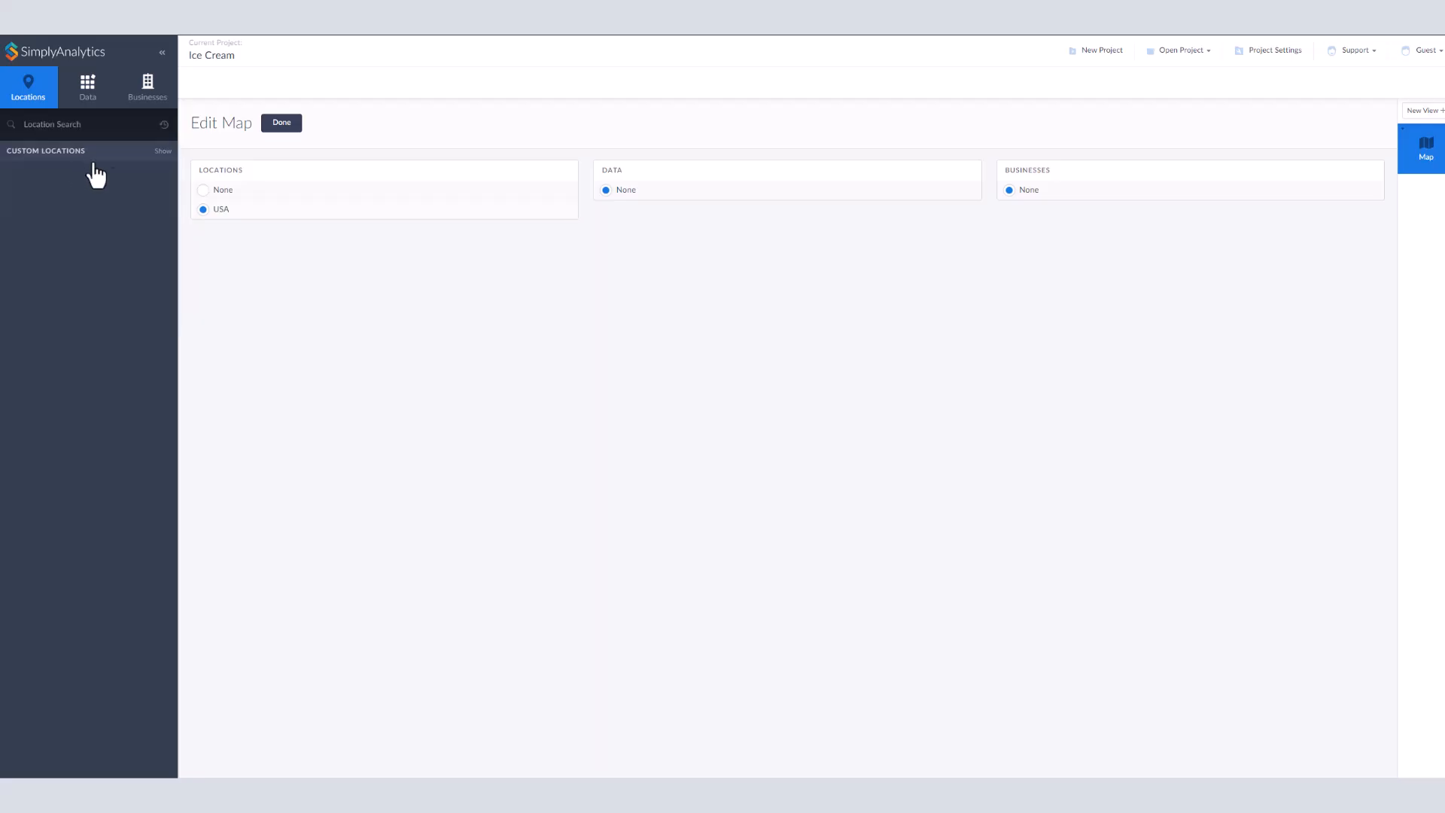
Step: Browse the variables in the Popular Data category
left_click(97, 105)
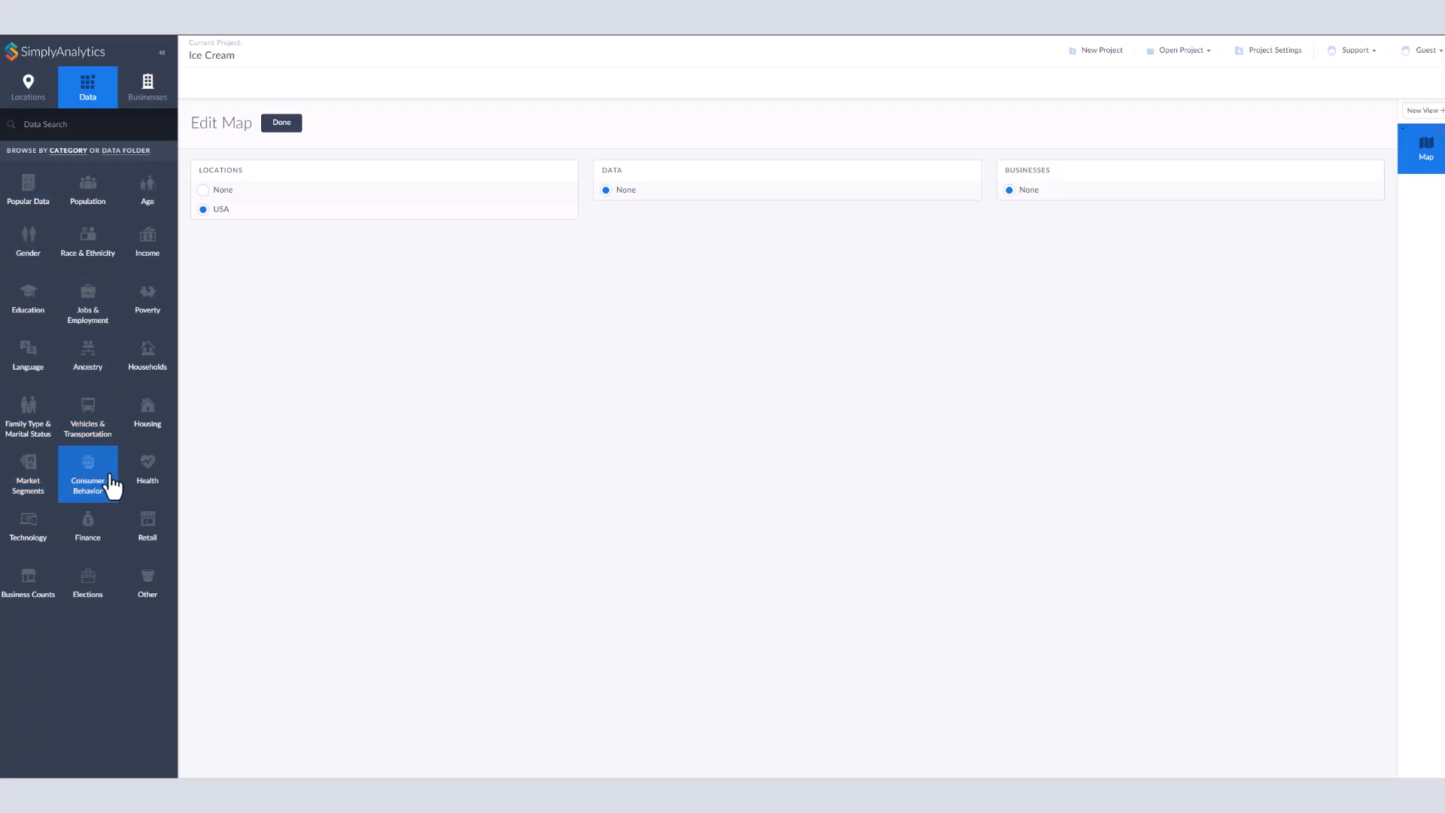
left_click(34, 217)
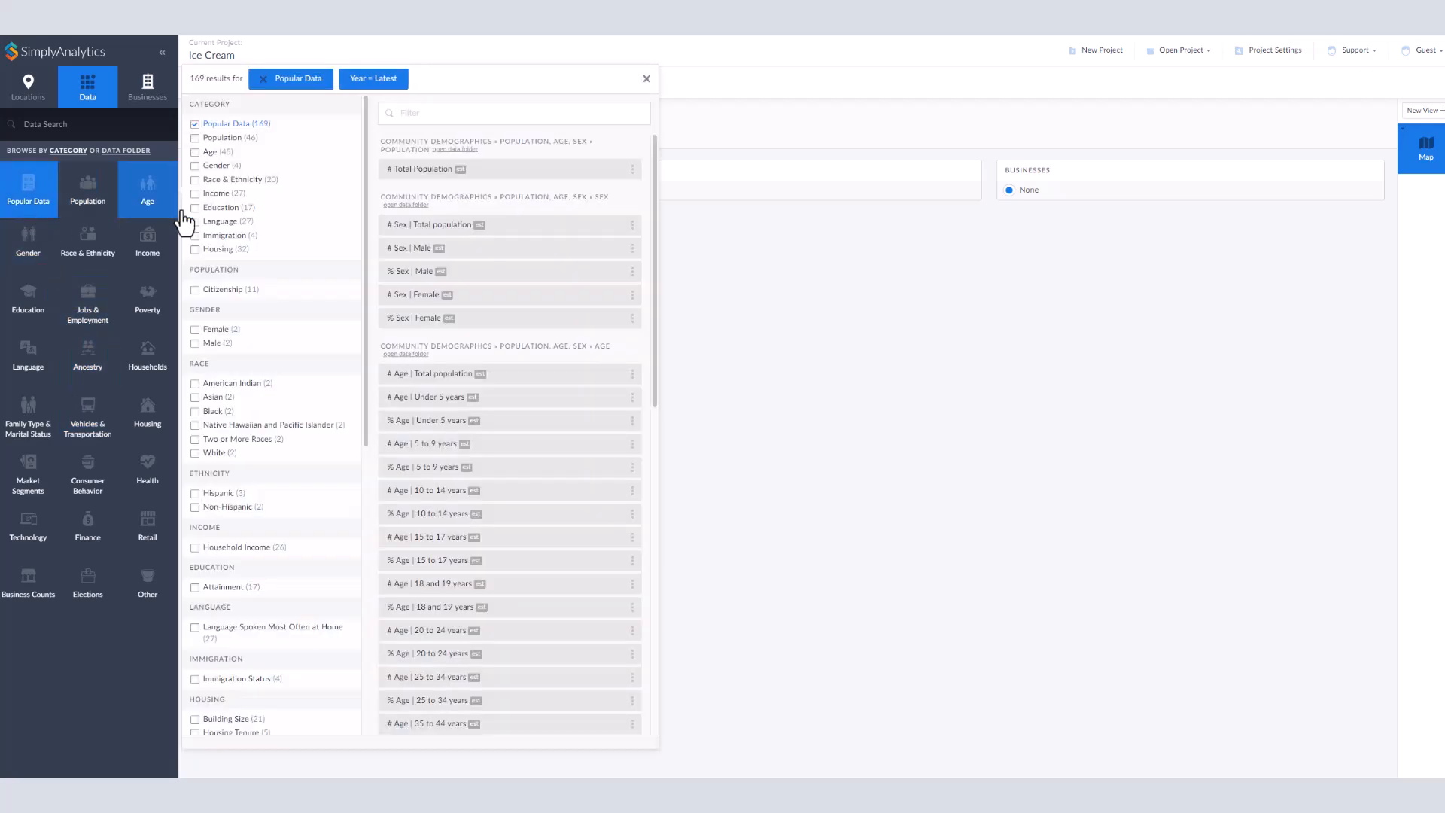
left_click_drag(653, 183, 668, 526)
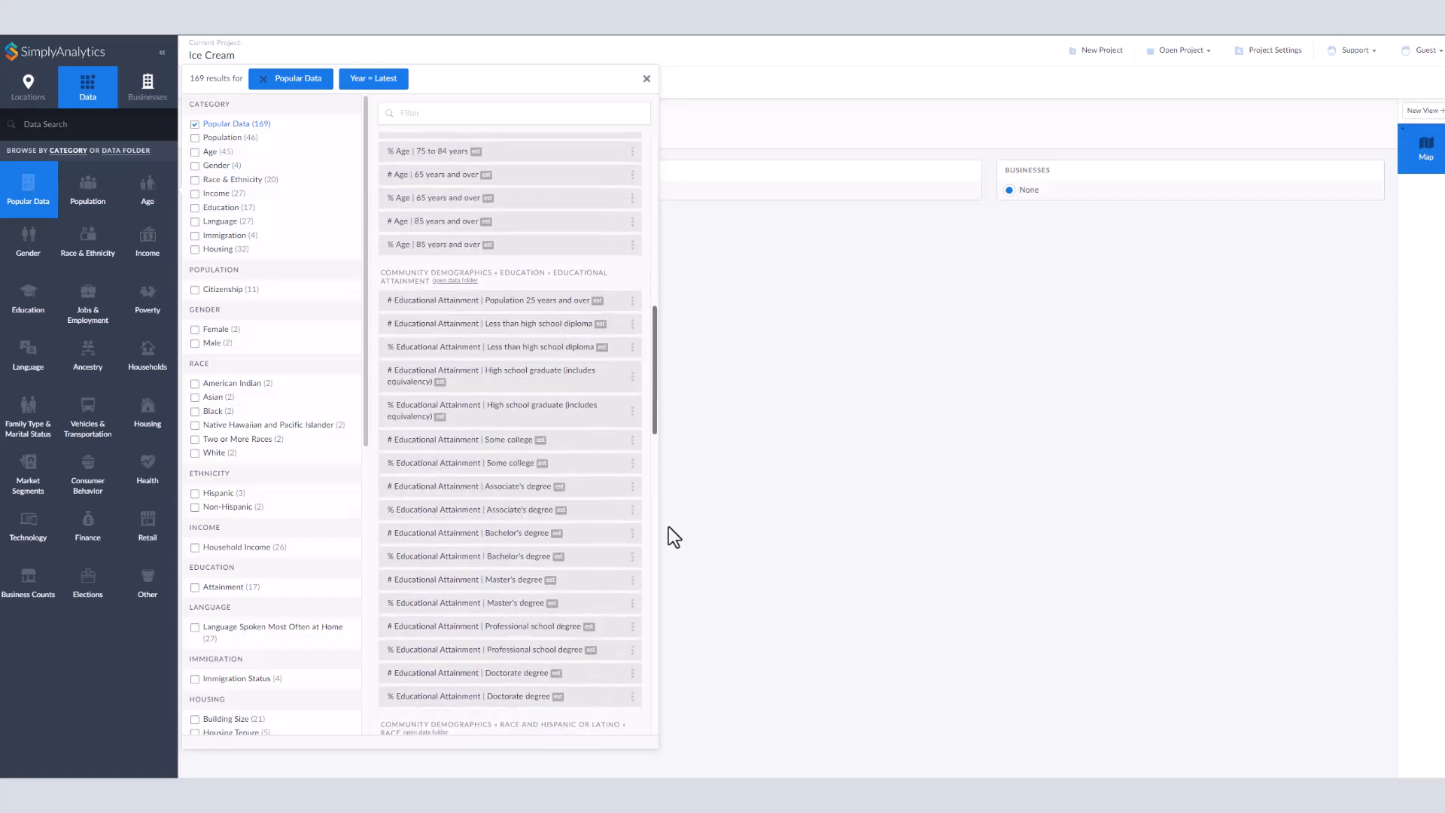
left_click_drag(656, 360, 655, 183)
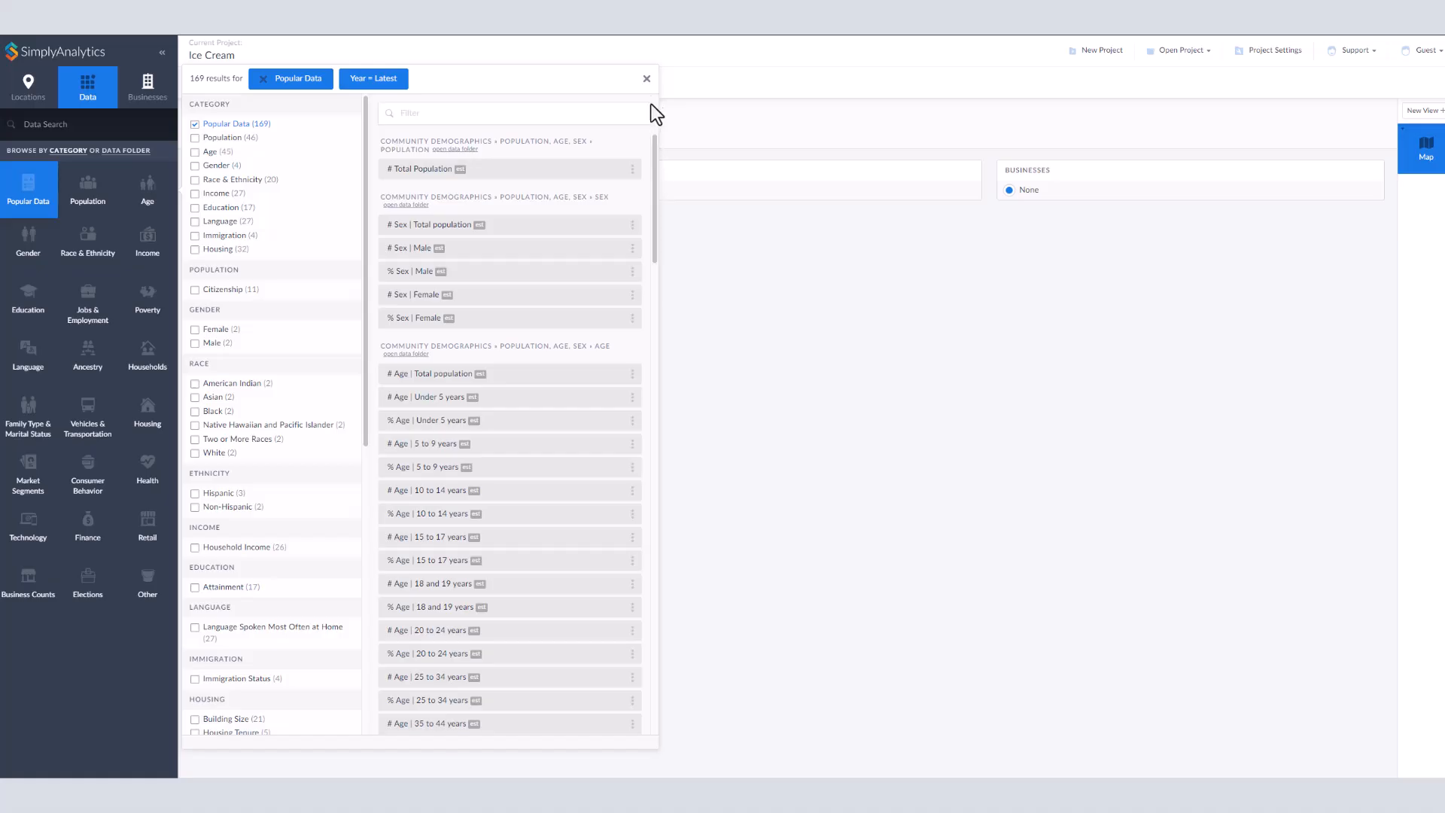
left_click(744, 147)
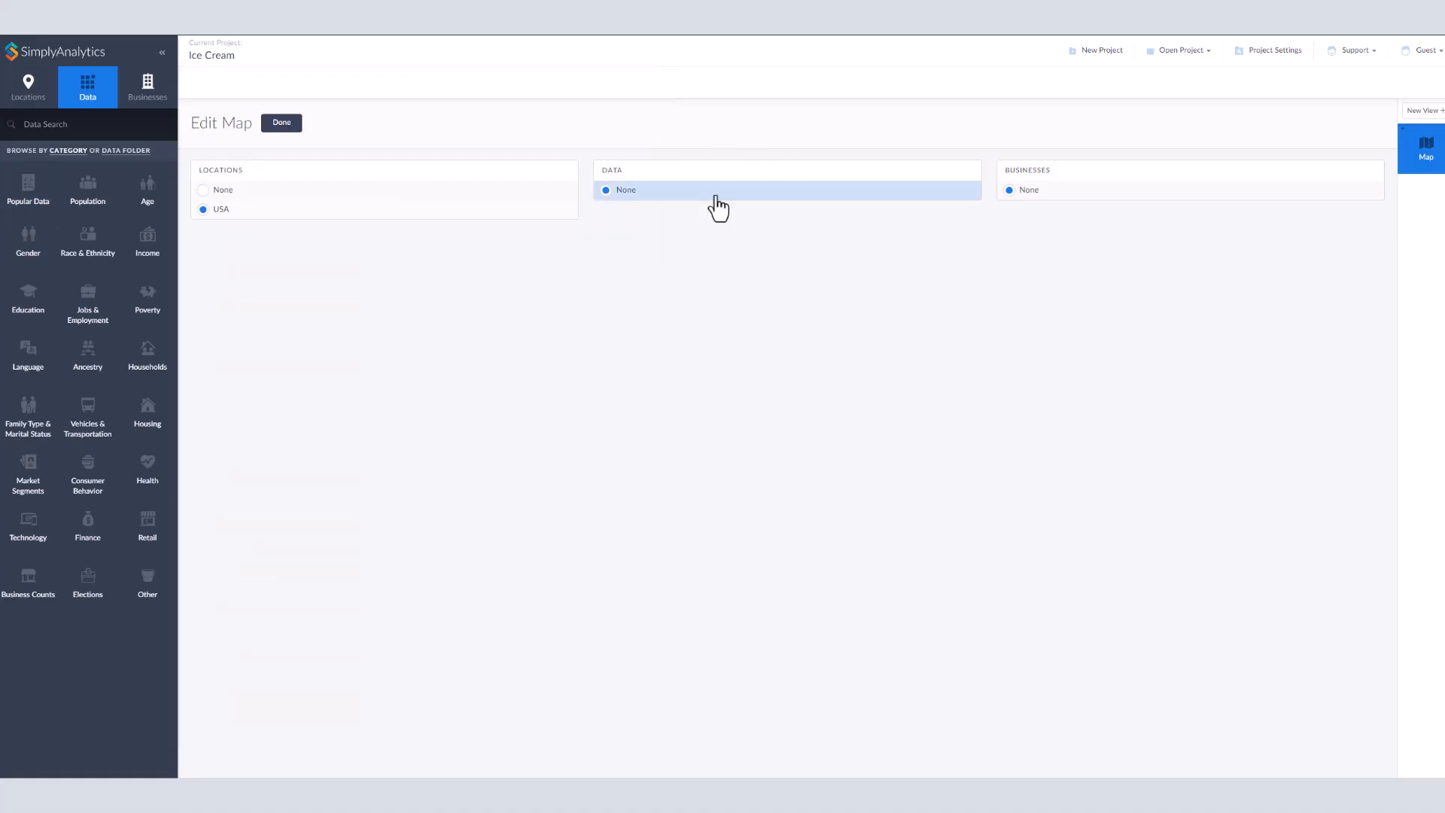
Step: Open the Market Segments category and read the metadata for # Households Segment 6: Winner's Circle
left_click(32, 482)
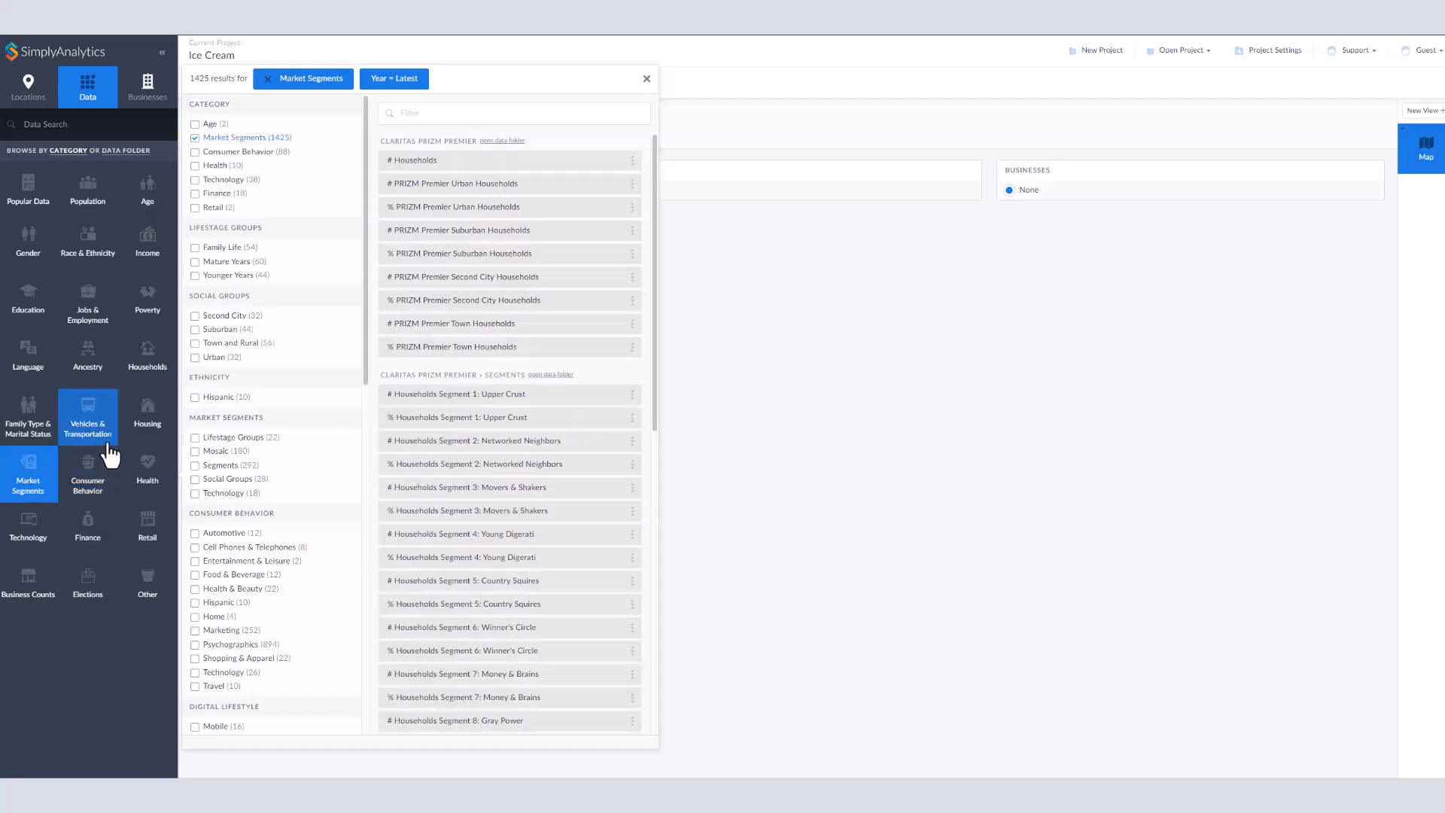
scroll(364, 293, "down", 1)
left_click_drag(364, 301, 353, 641)
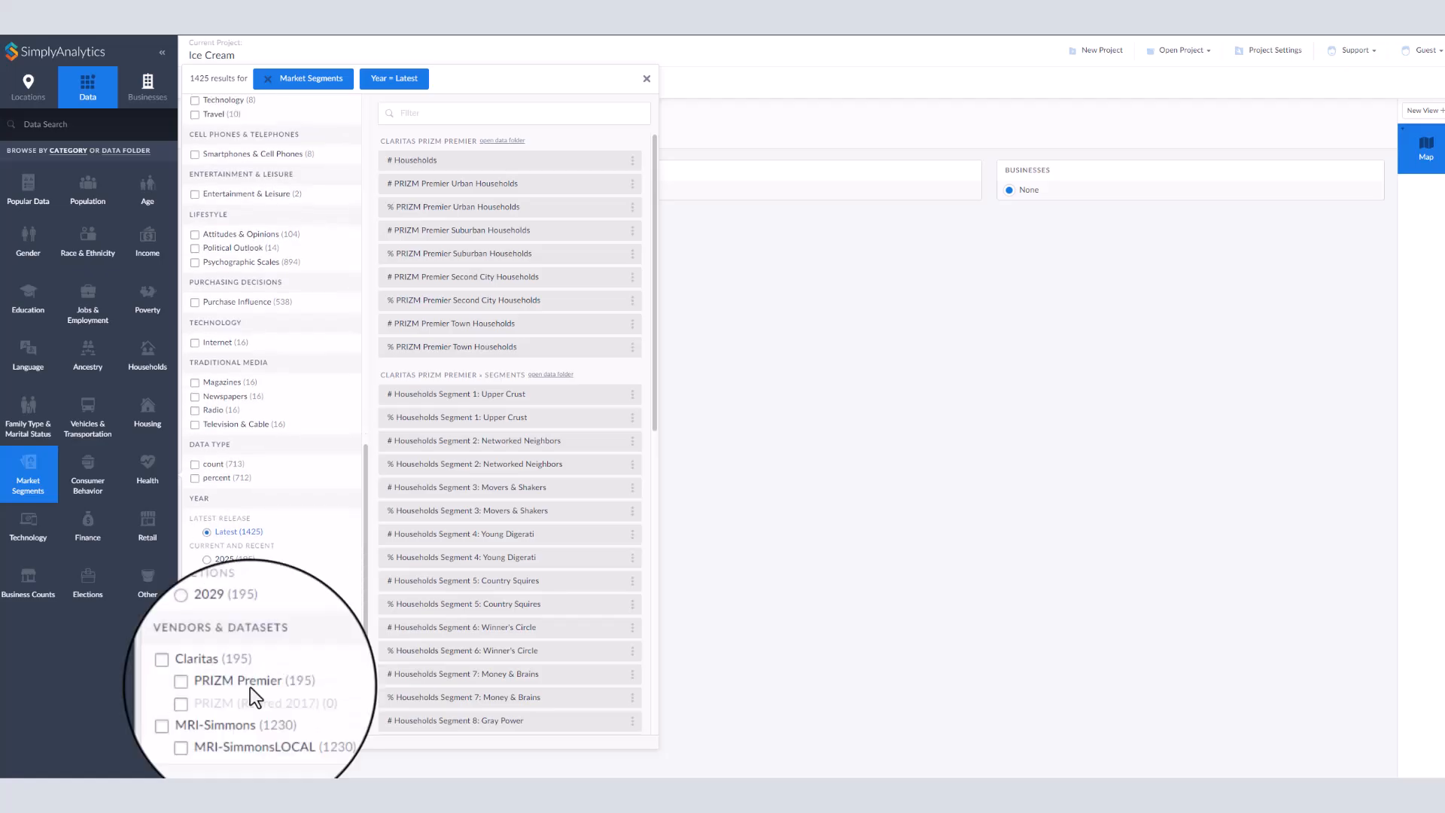
left_click_drag(367, 695, 387, 342)
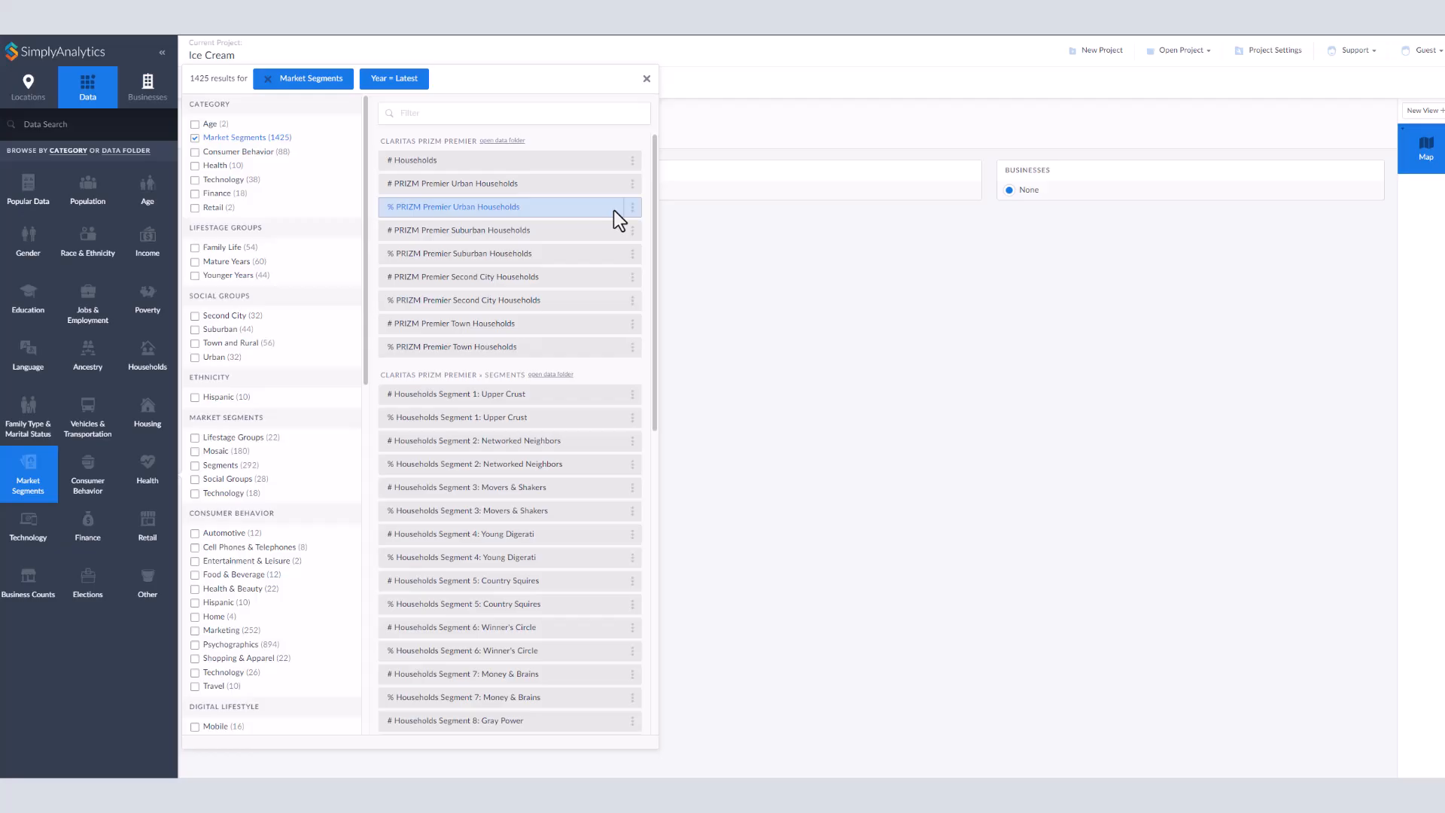
left_click_drag(655, 210, 660, 350)
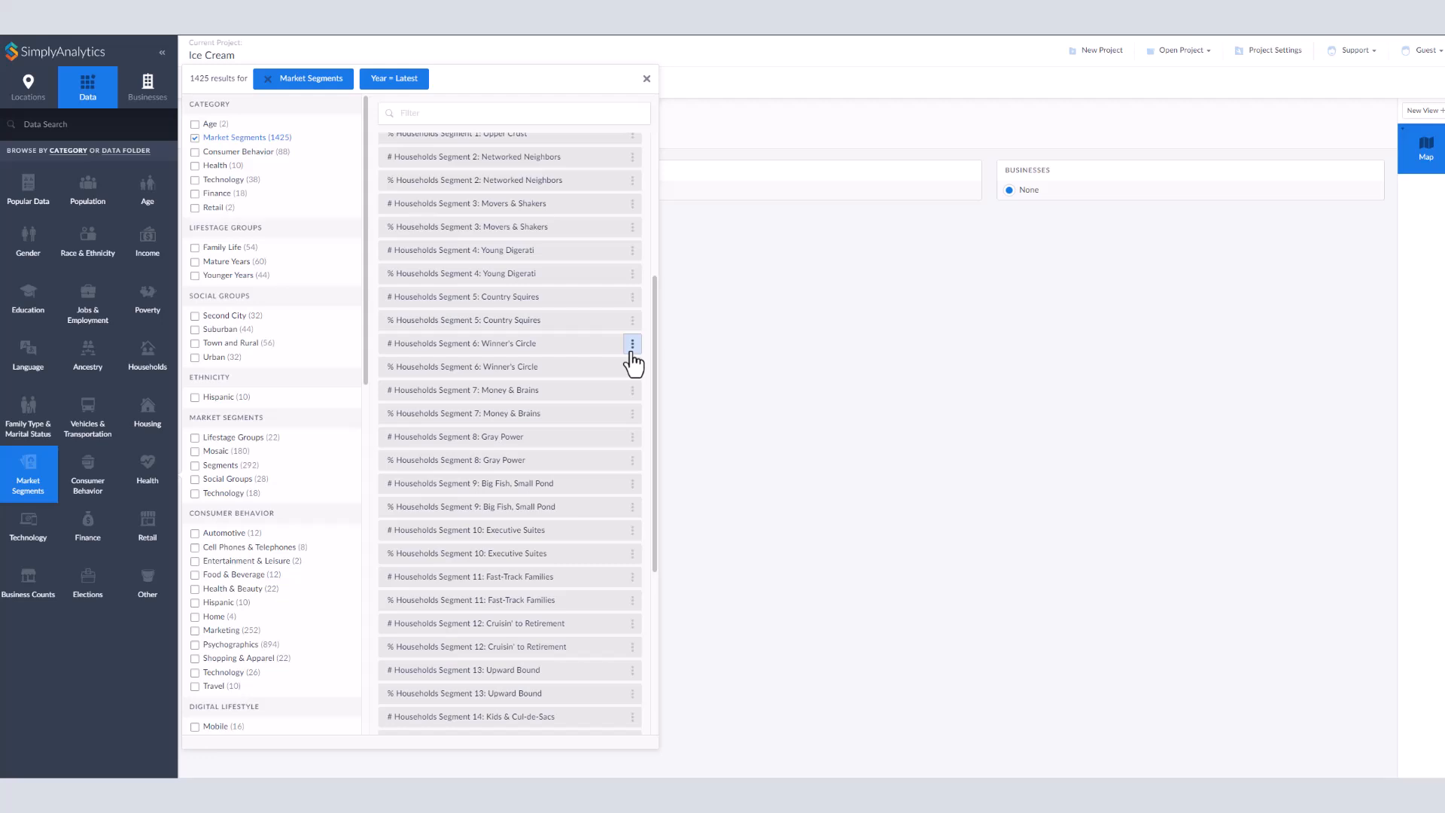
left_click(632, 344)
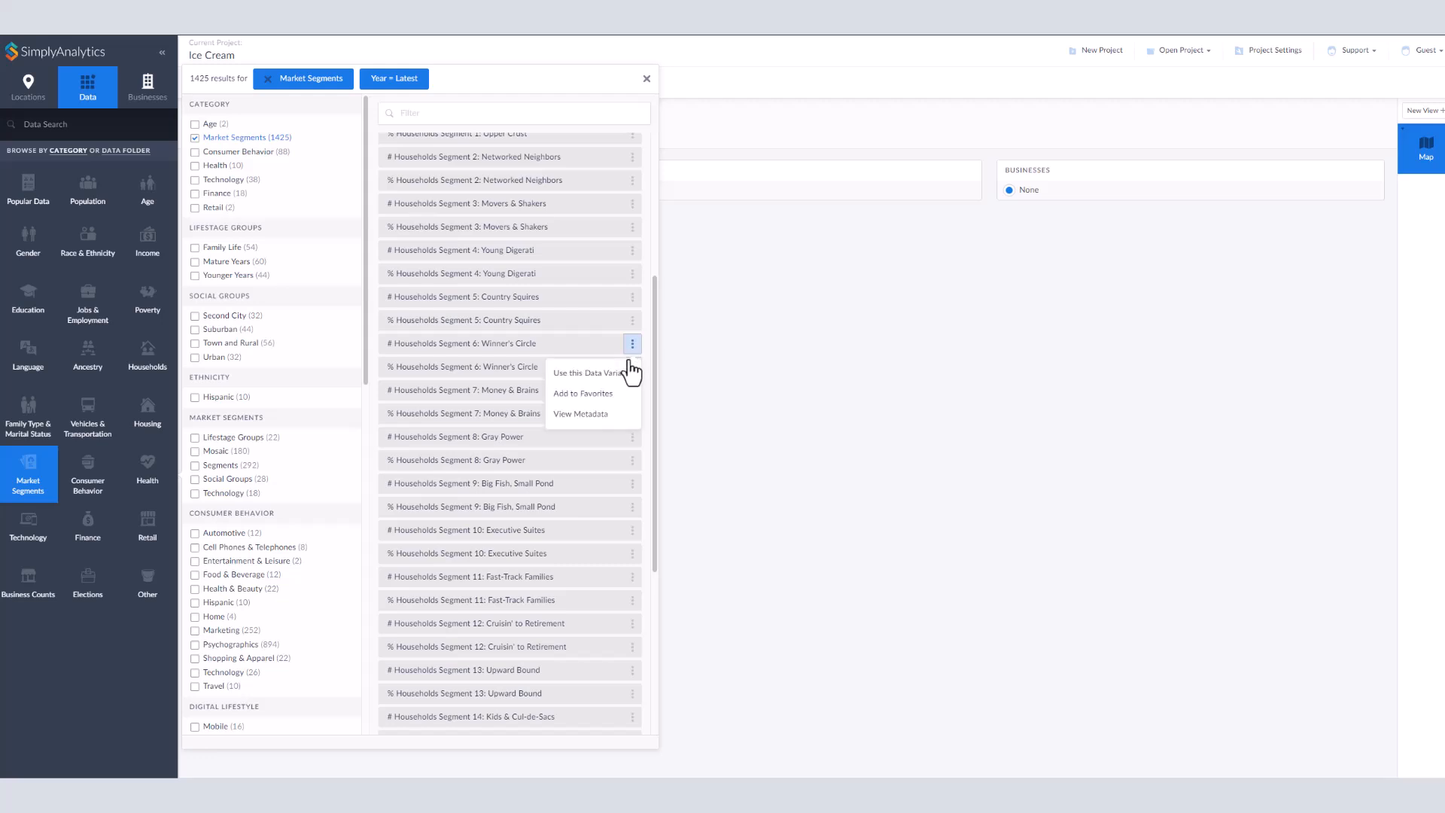
left_click(625, 419)
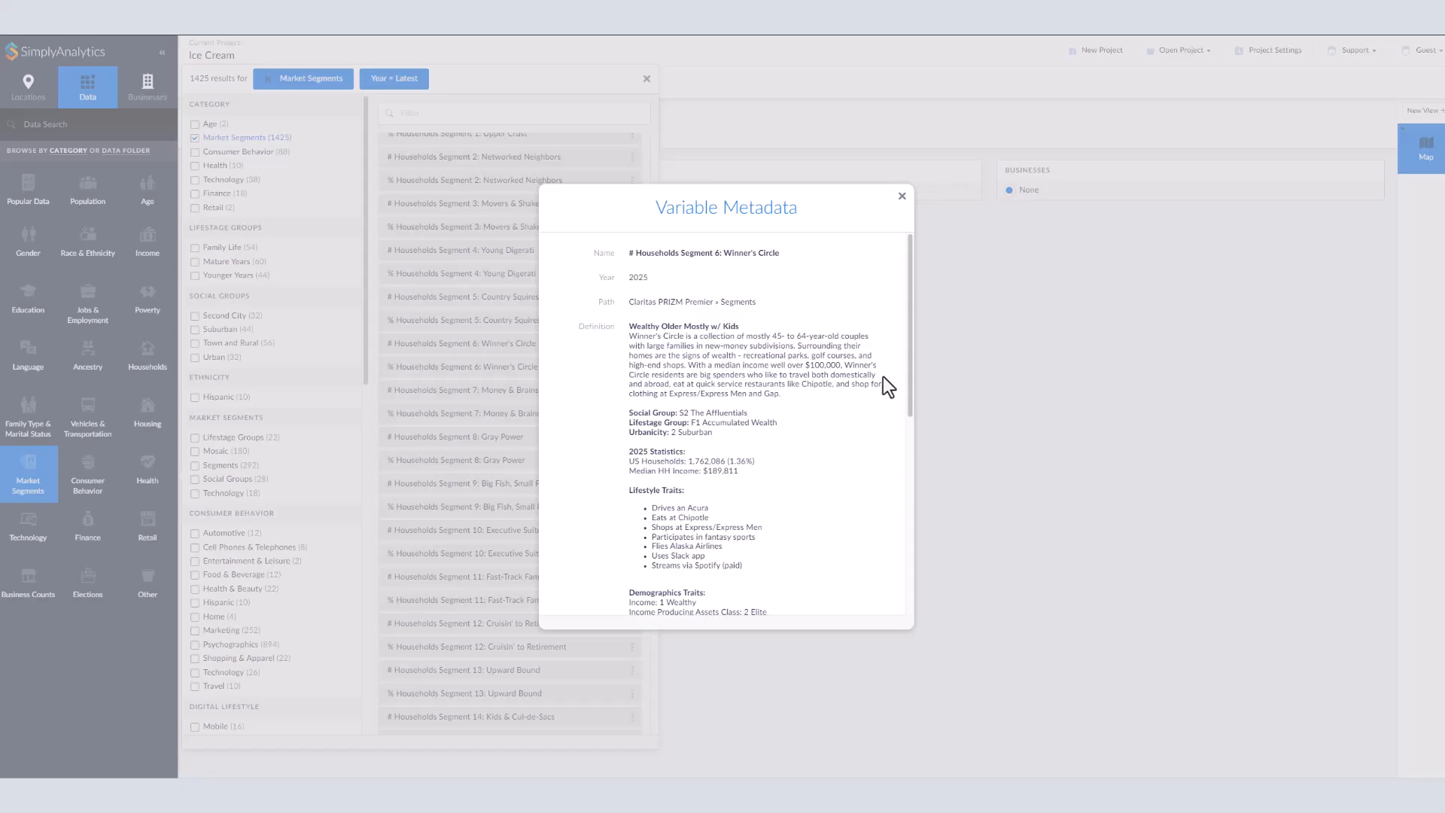
left_click_drag(909, 377, 910, 457)
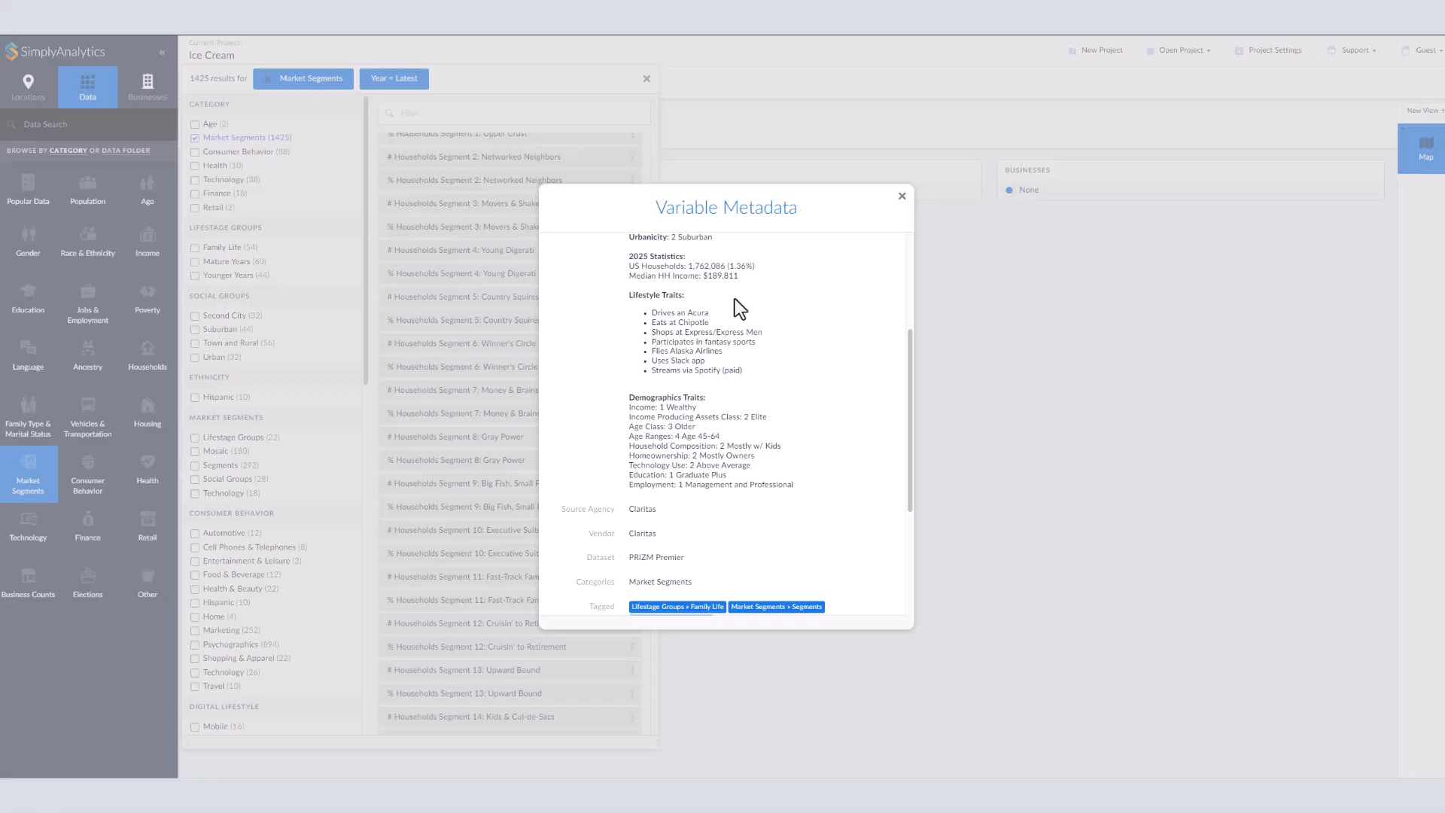
left_click_drag(909, 342, 908, 459)
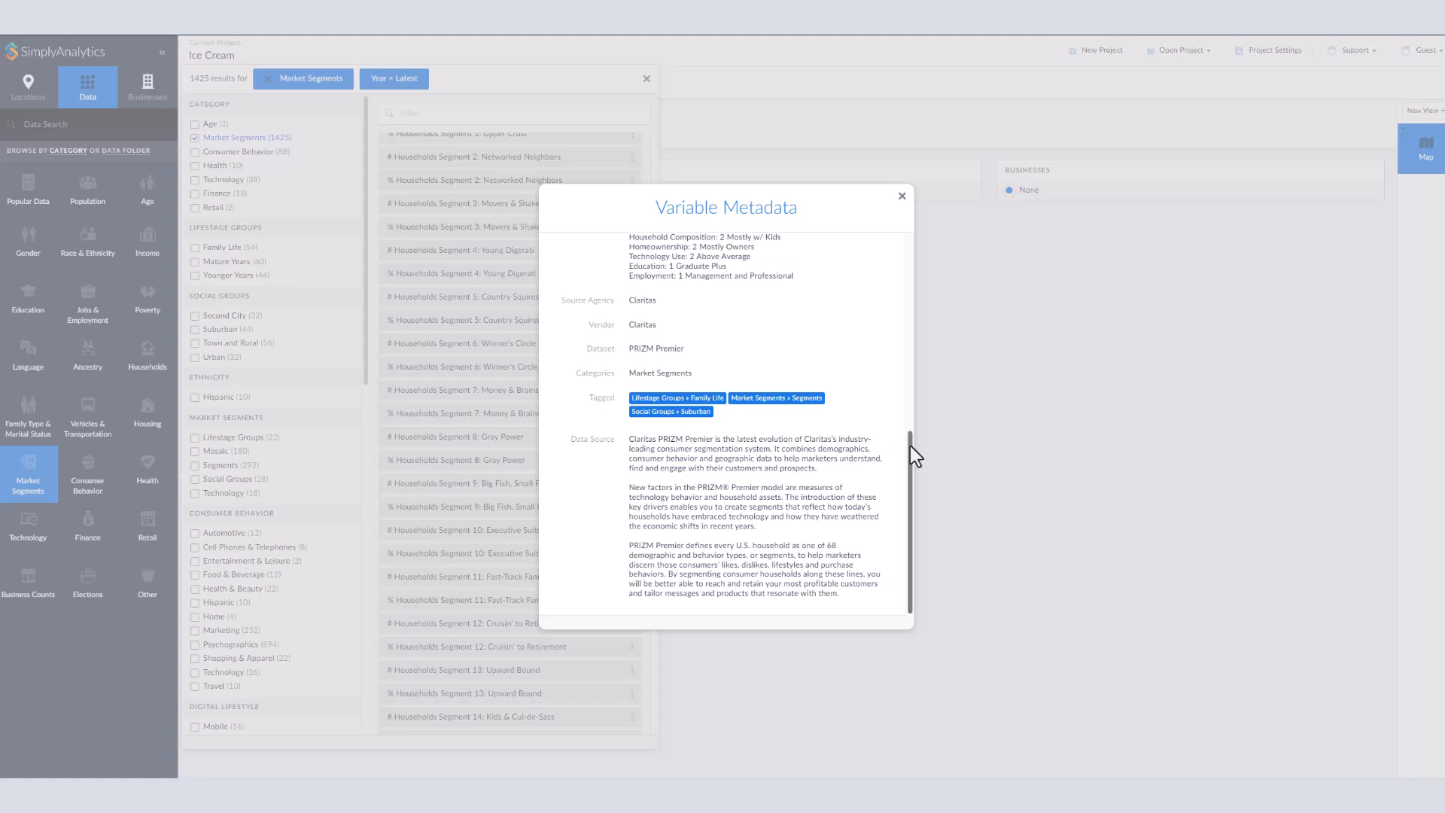
left_click_drag(909, 444, 905, 249)
left_click(901, 196)
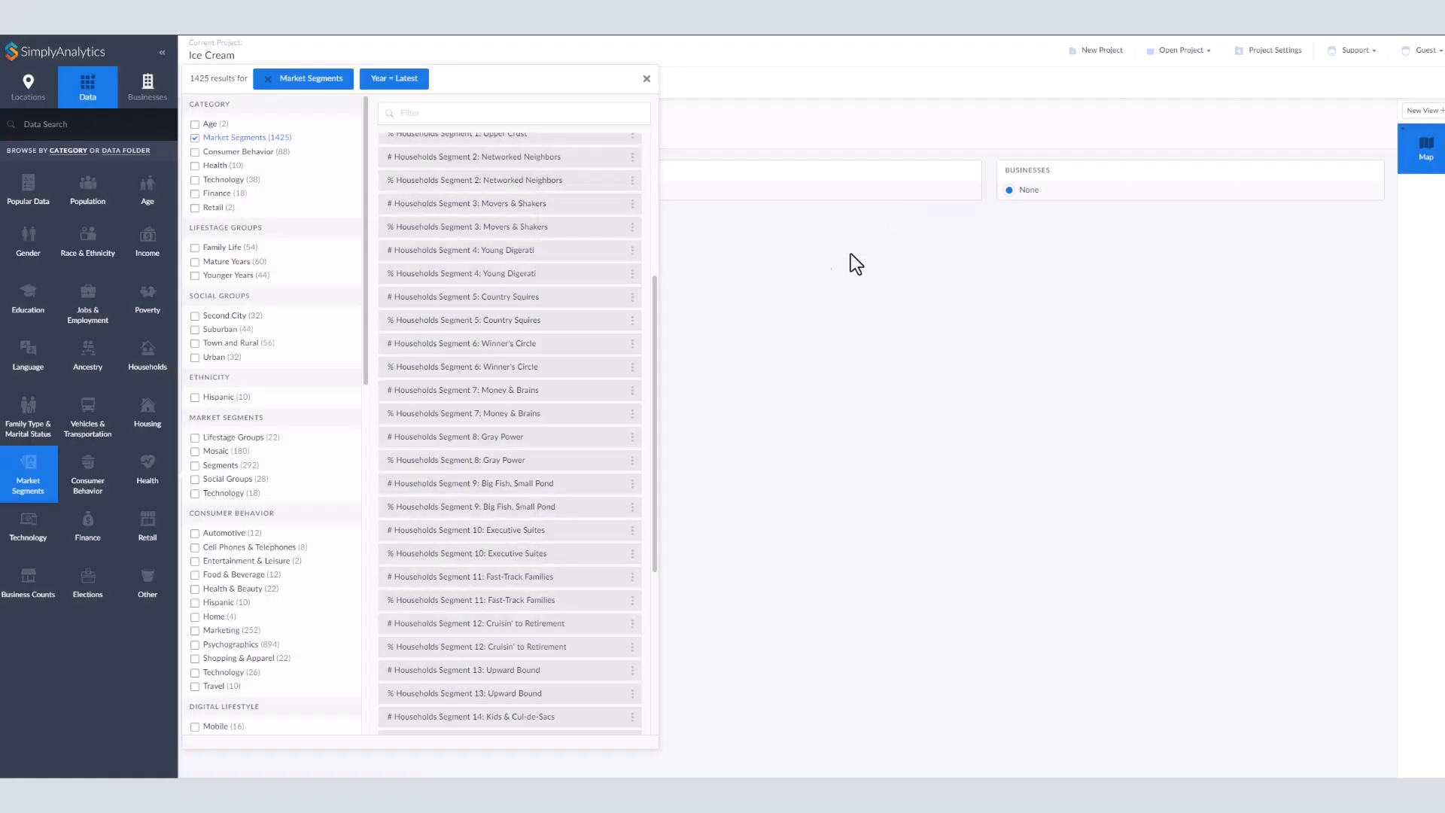
Step: Add # Households Segment 6: Winner's Circle as map data
left_click(607, 345)
left_click(828, 160)
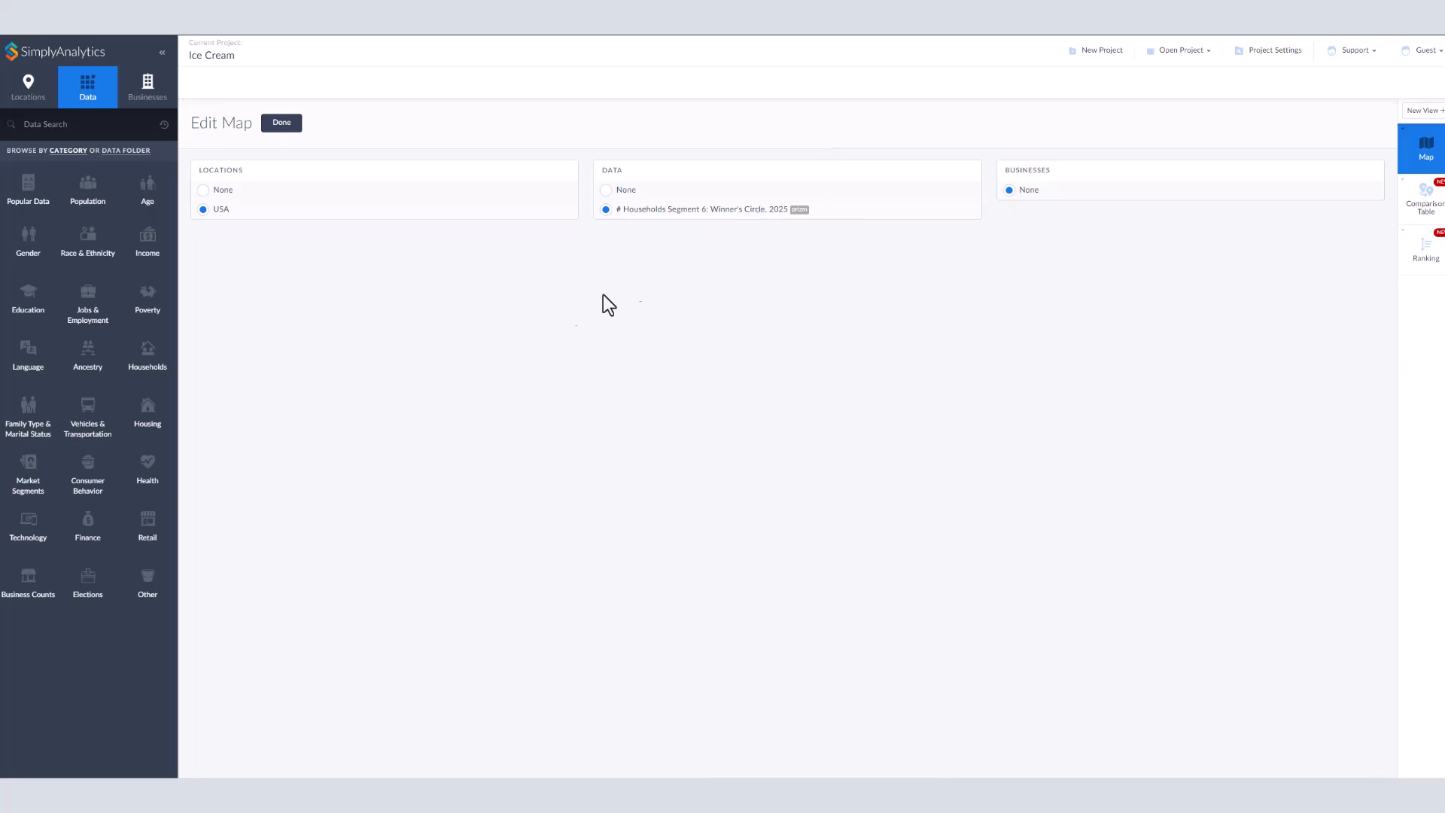
Step: Filter Consumer Behavior data for "ice cream" and add Ice cream and related products (Household average)
left_click(100, 481)
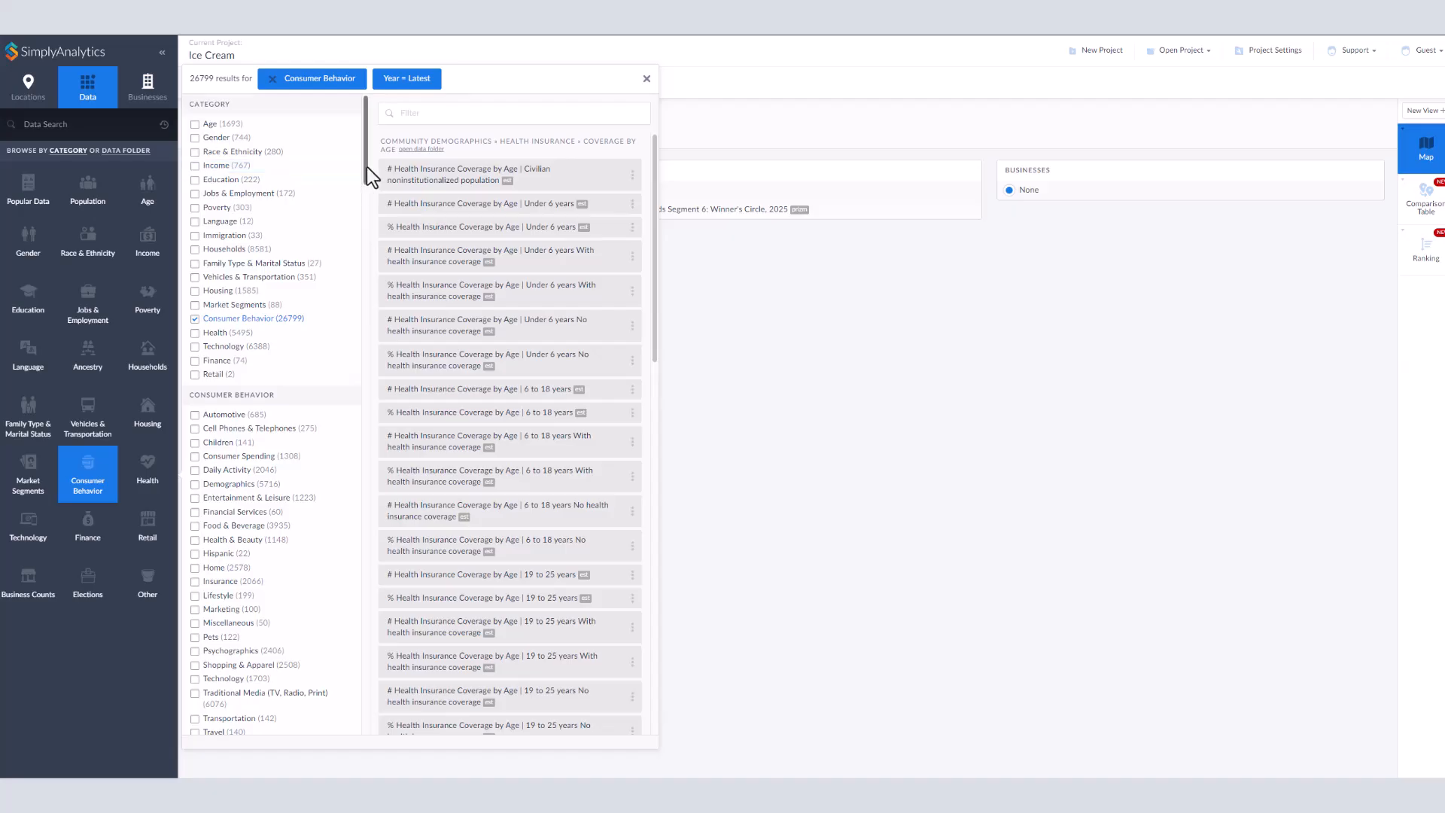
mouse_move(367, 165)
left_mouse_down()
mouse_move(364, 542)
mouse_move(362, 156)
left_mouse_up()
left_click(422, 113)
type("ice cream")
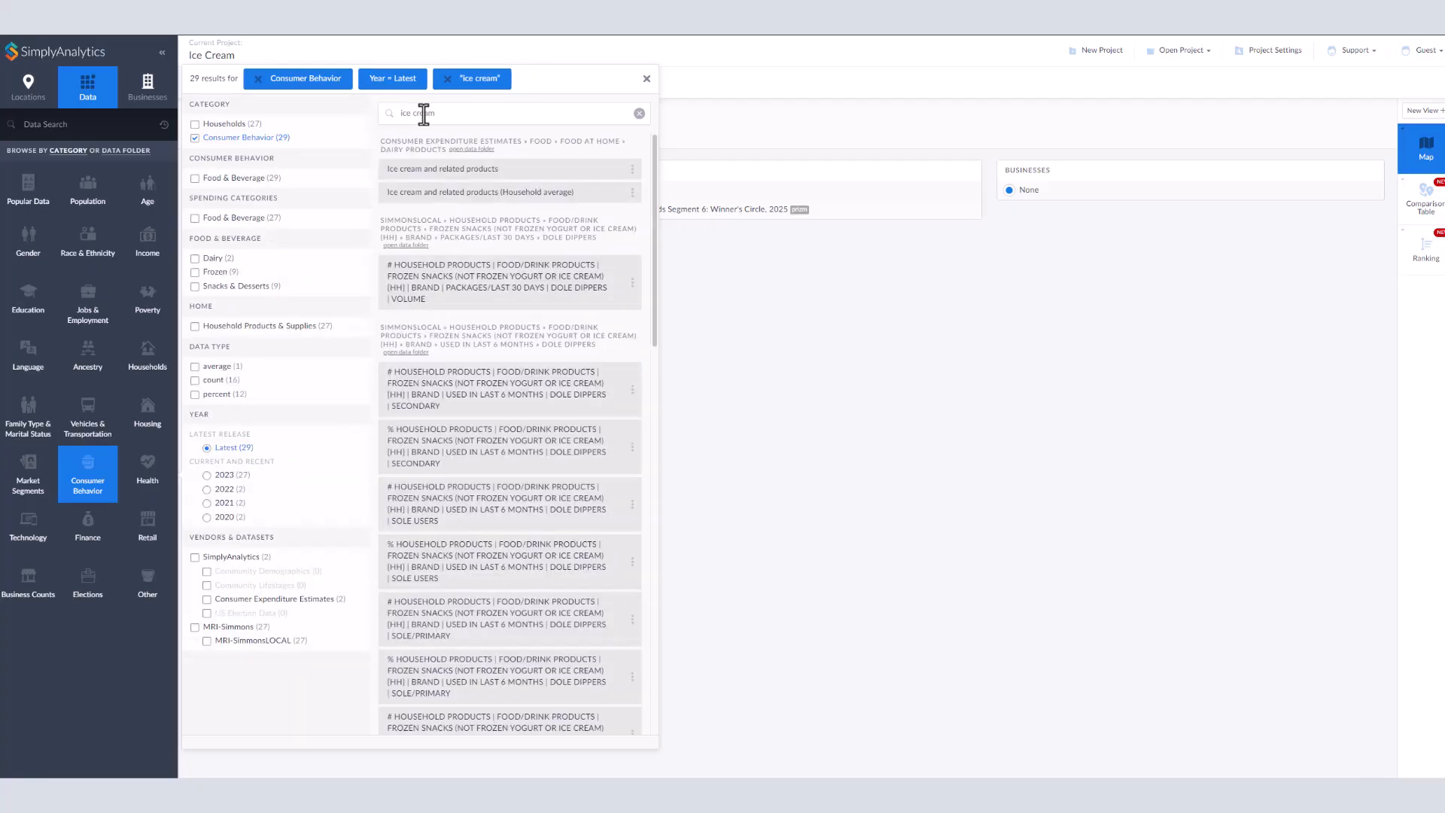
left_click(588, 204)
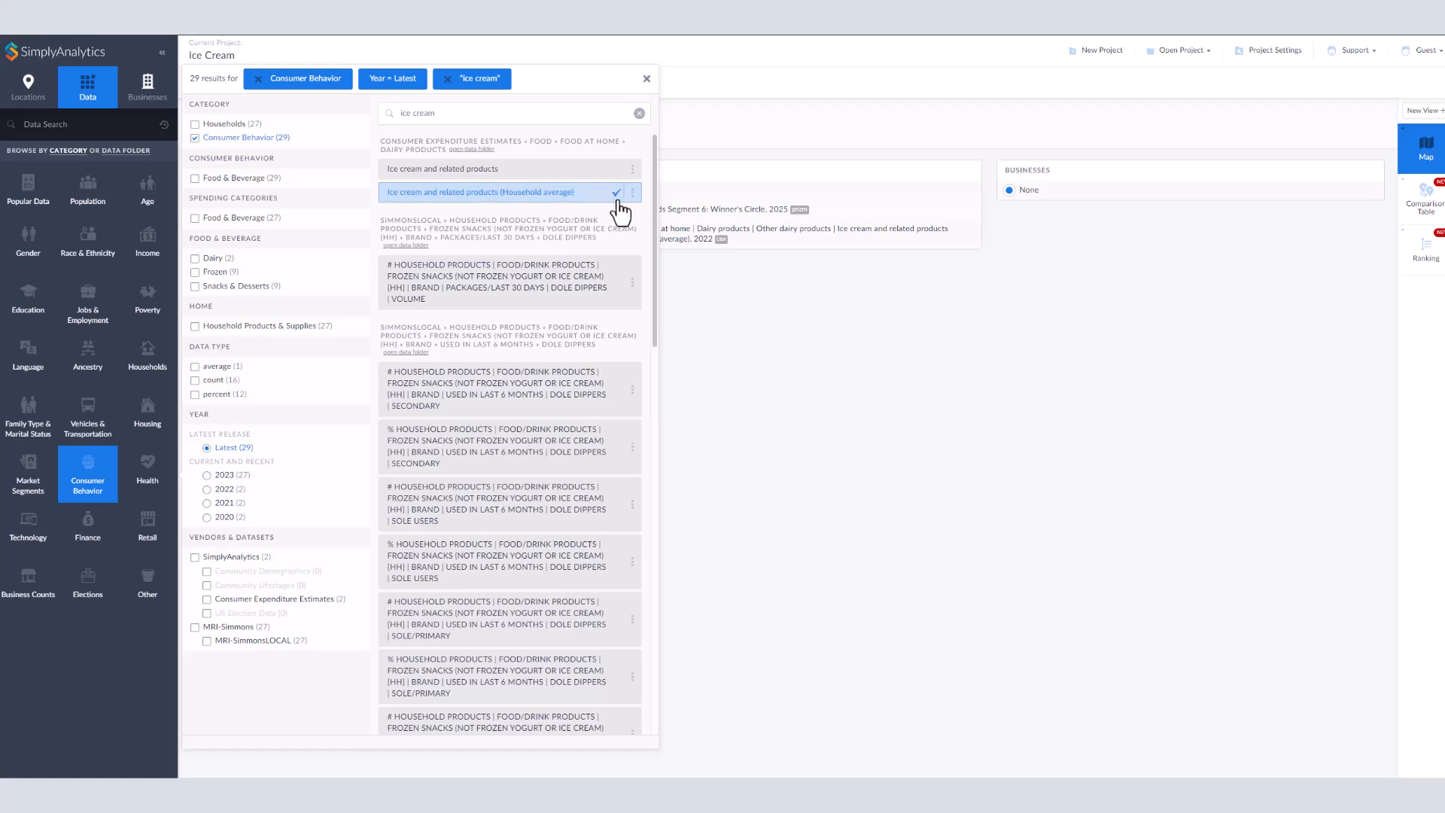
left_click(715, 287)
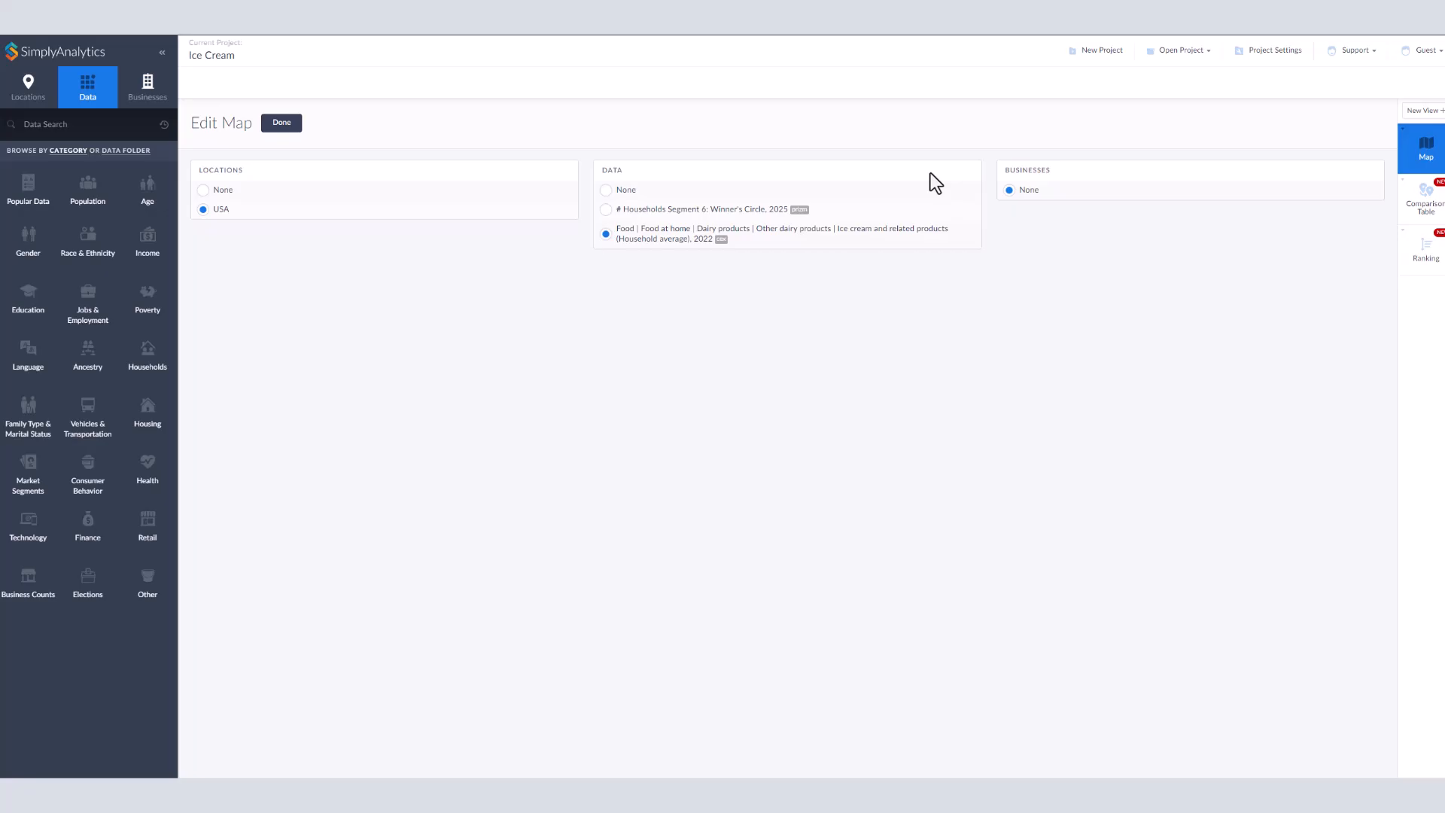
Step: Open the map view showing the ice cream spending data for US counties
double_click(1420, 172)
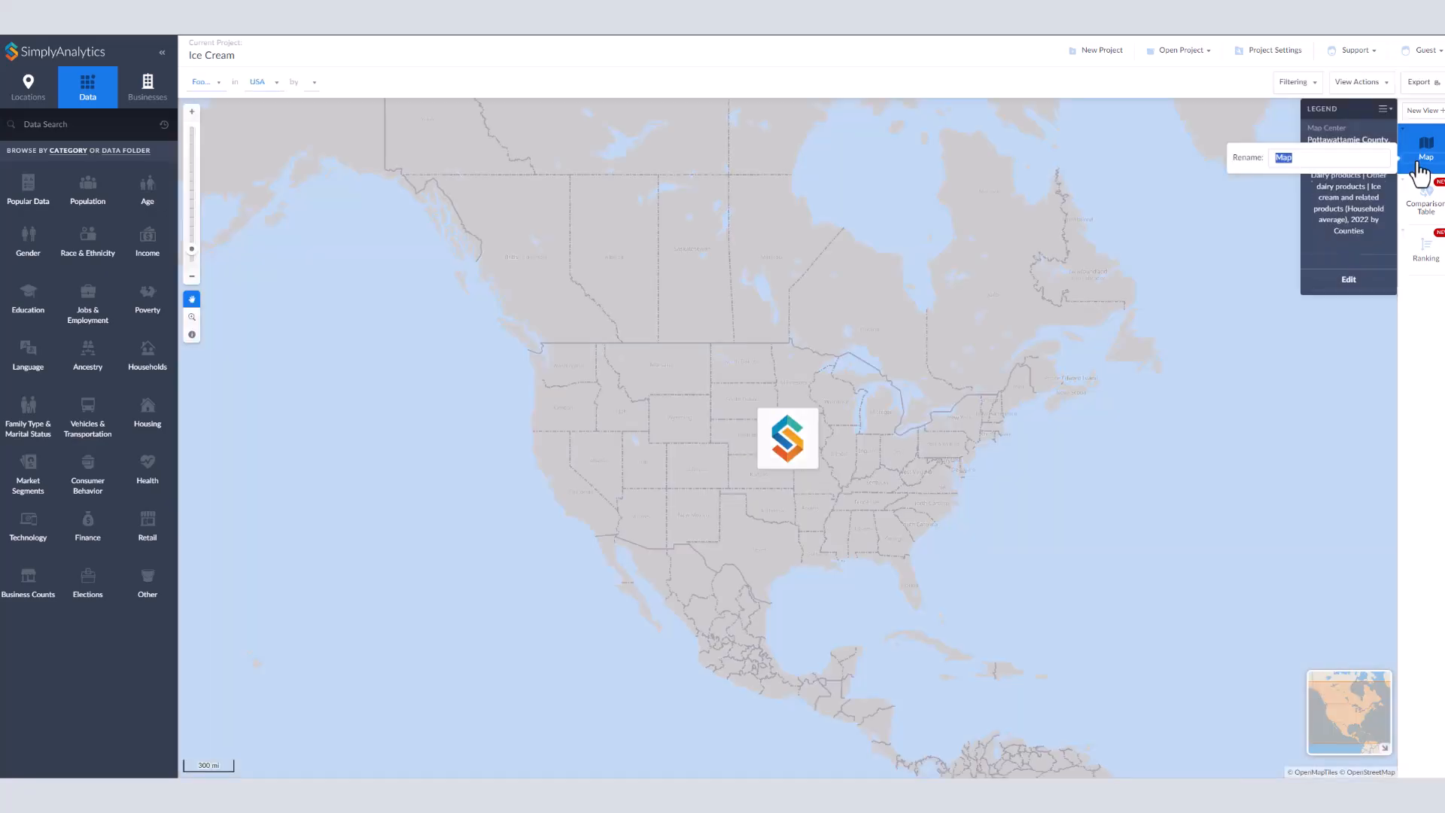
left_click(1229, 218)
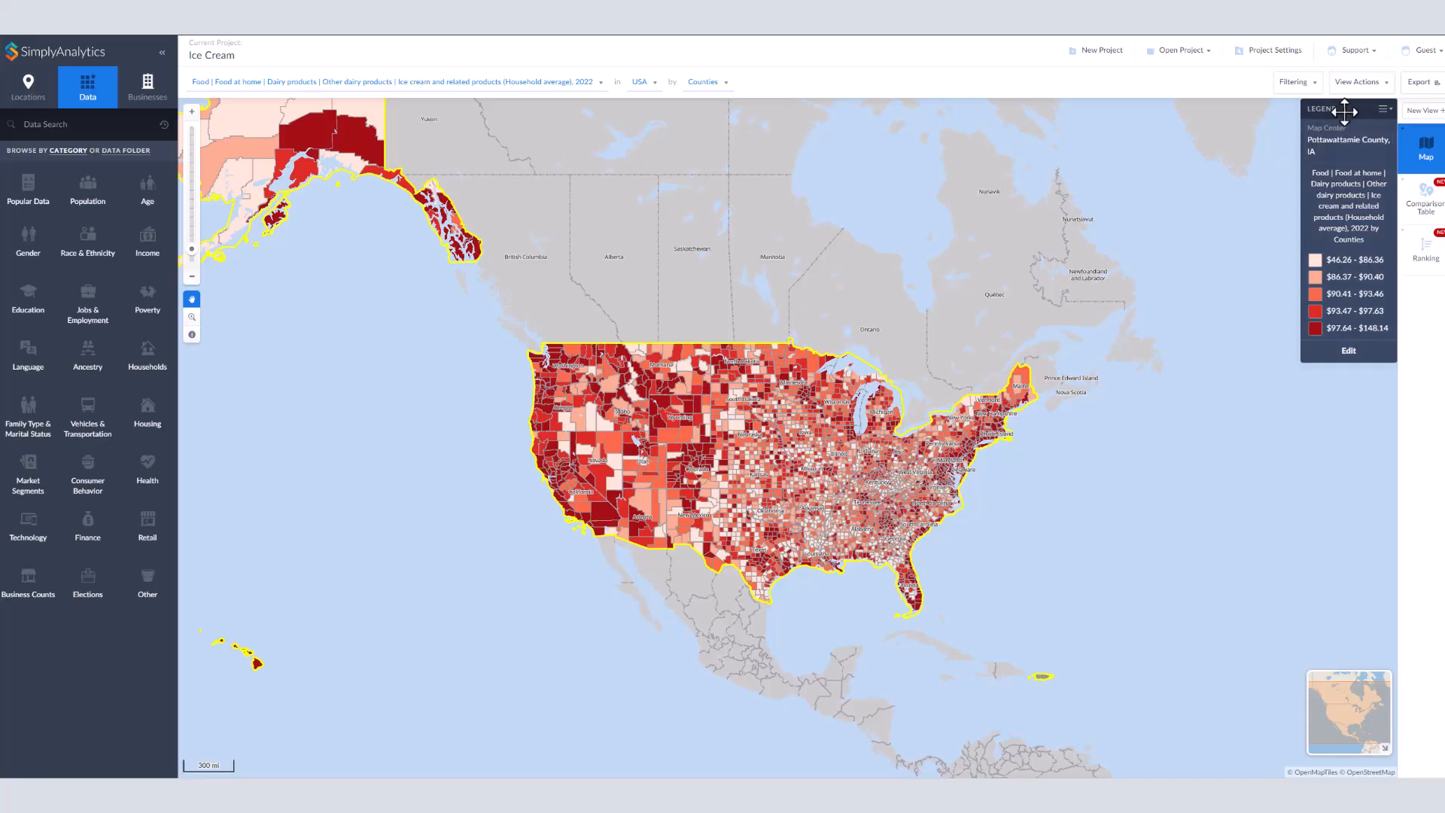
Step: Explore the legend's classification method, number of categories, color scheme and category range options, then close the legend editor
left_click(1350, 351)
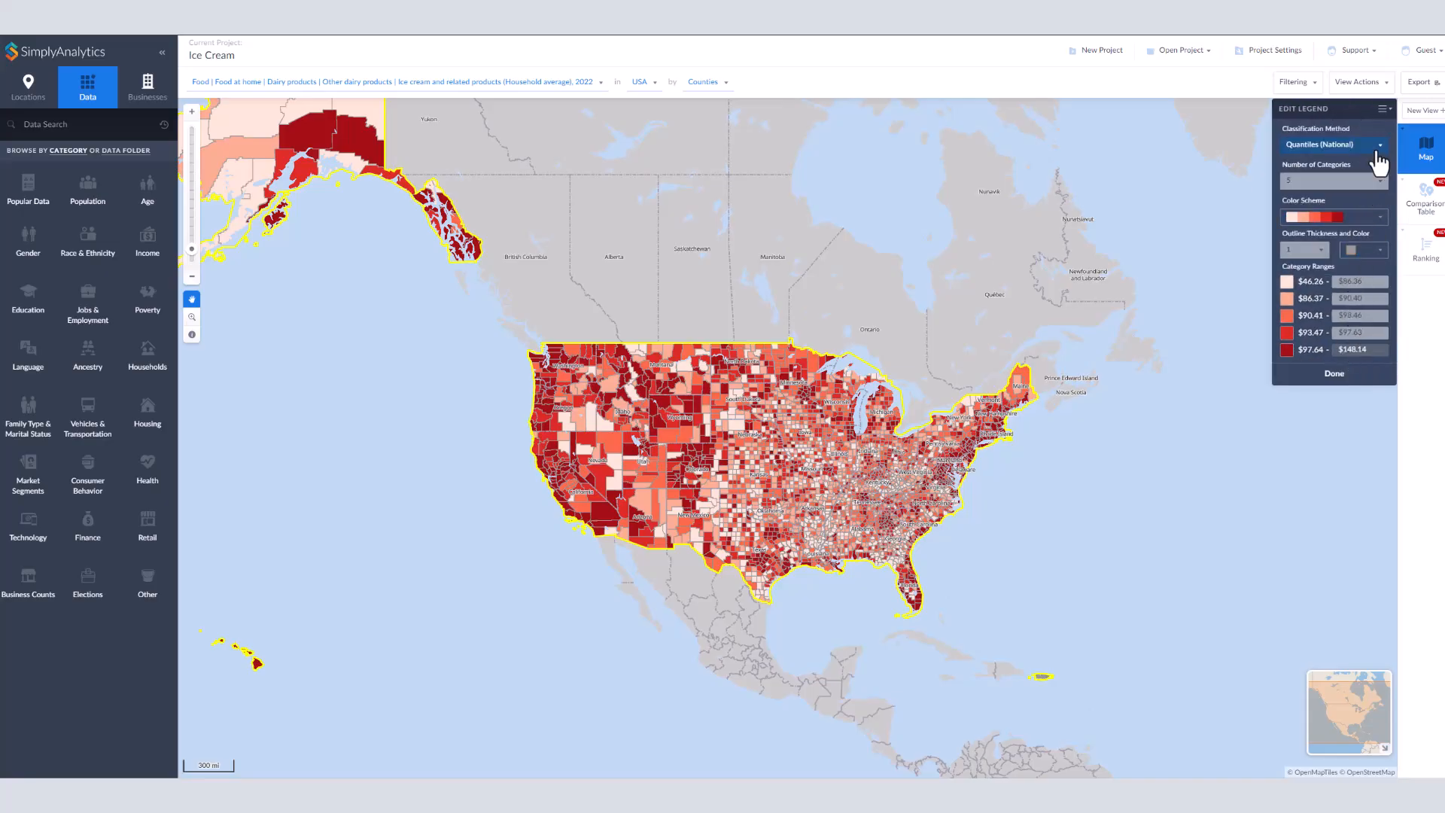
left_click(1377, 150)
left_click(1377, 187)
left_click(1377, 180)
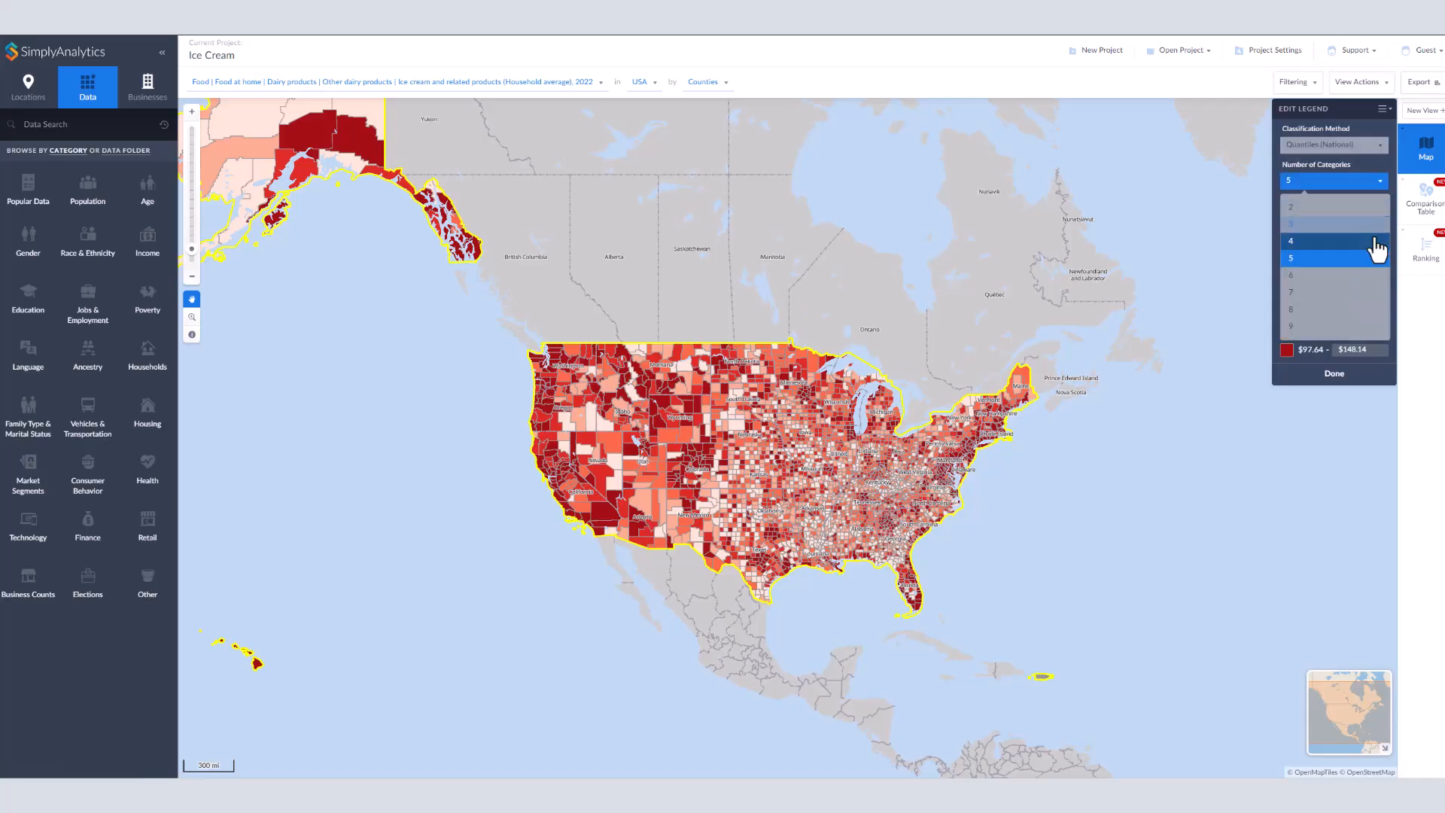
left_click(1379, 182)
left_click(1379, 217)
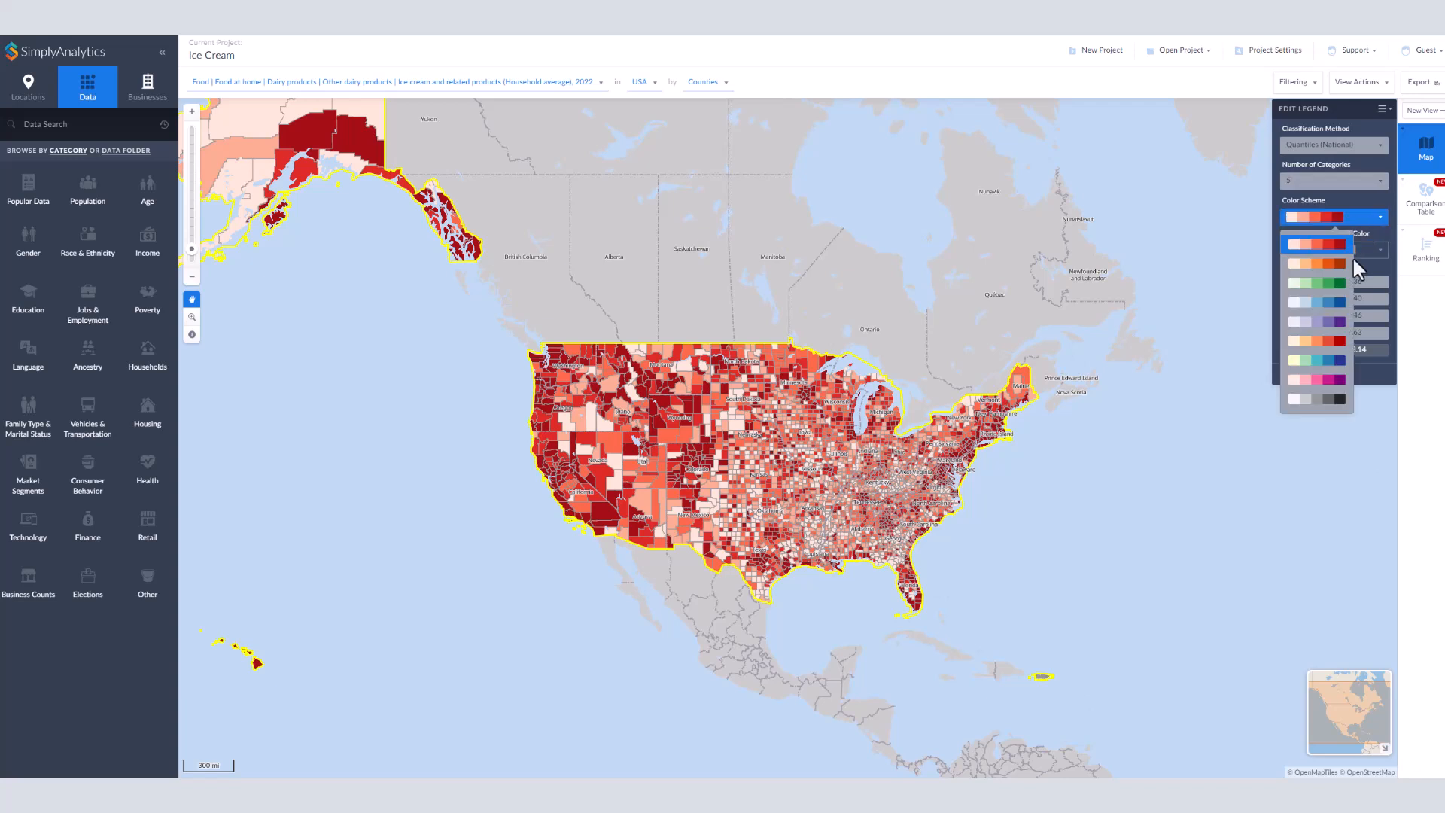
left_click(1360, 272)
left_click(1341, 281)
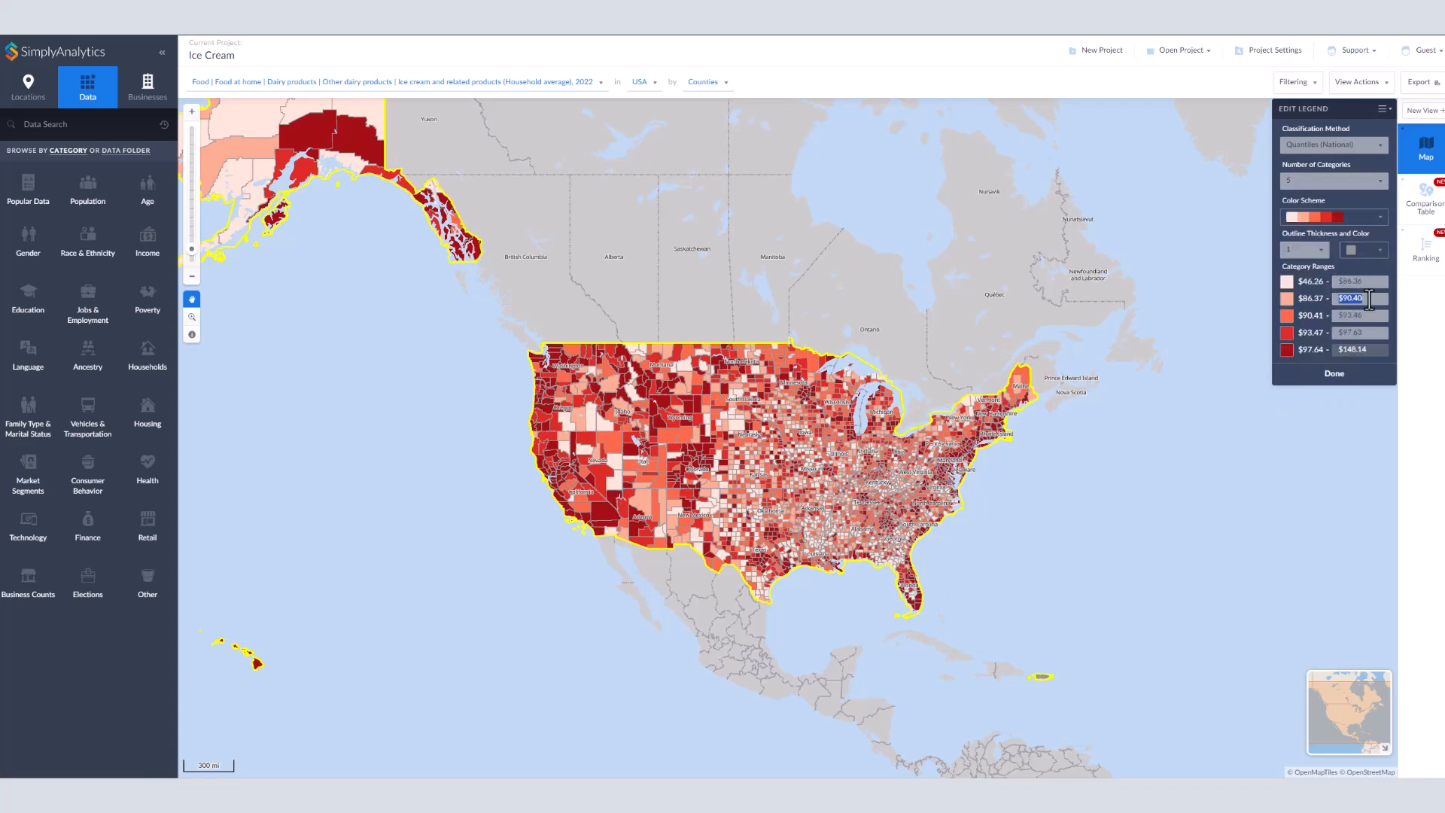
left_click(1335, 374)
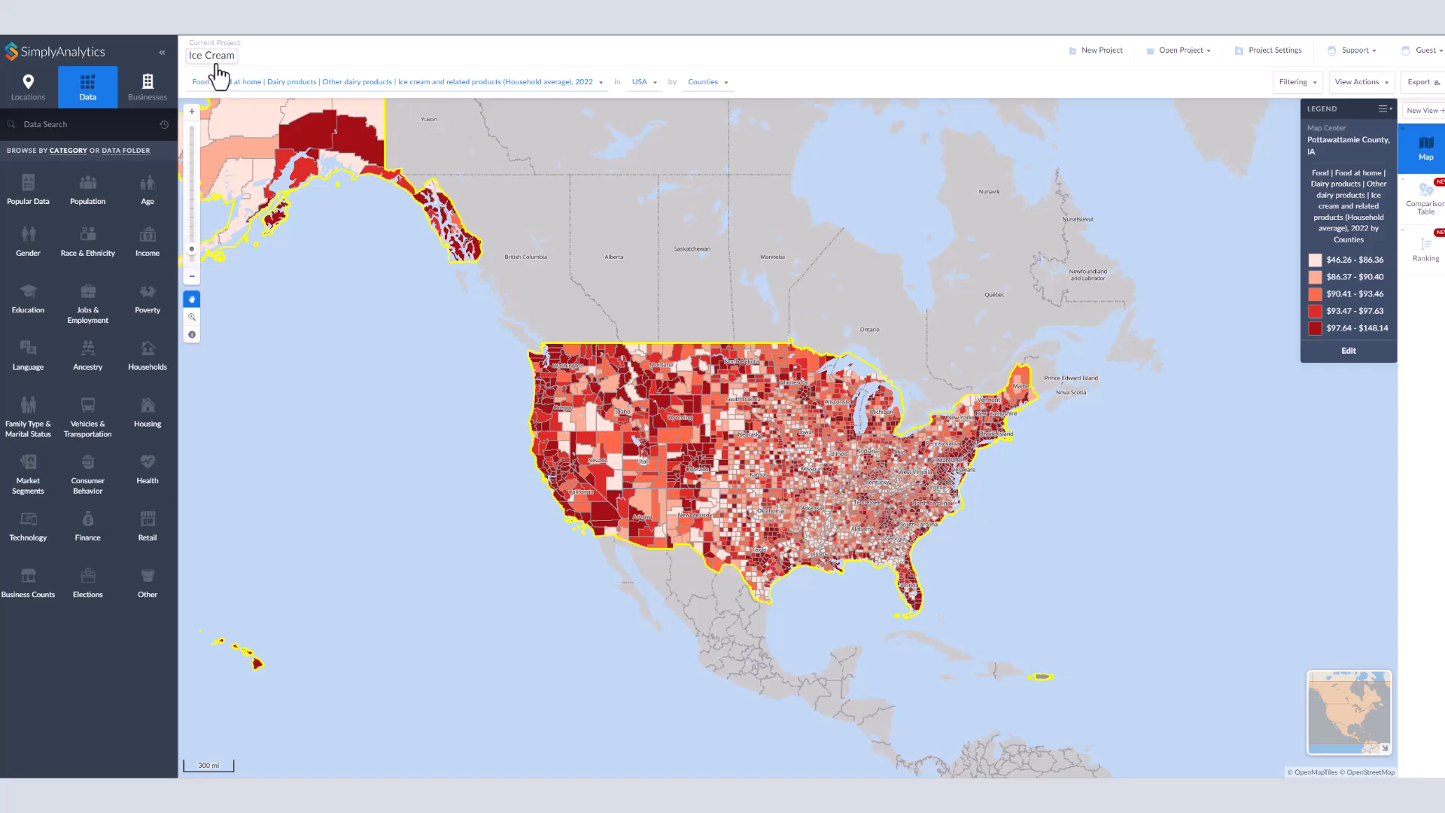
Step: Switch the map to # Households Segment 6: Winner's Circle, 2025 and step through its PNG export, repositioning the legend, then cancel
left_click(584, 85)
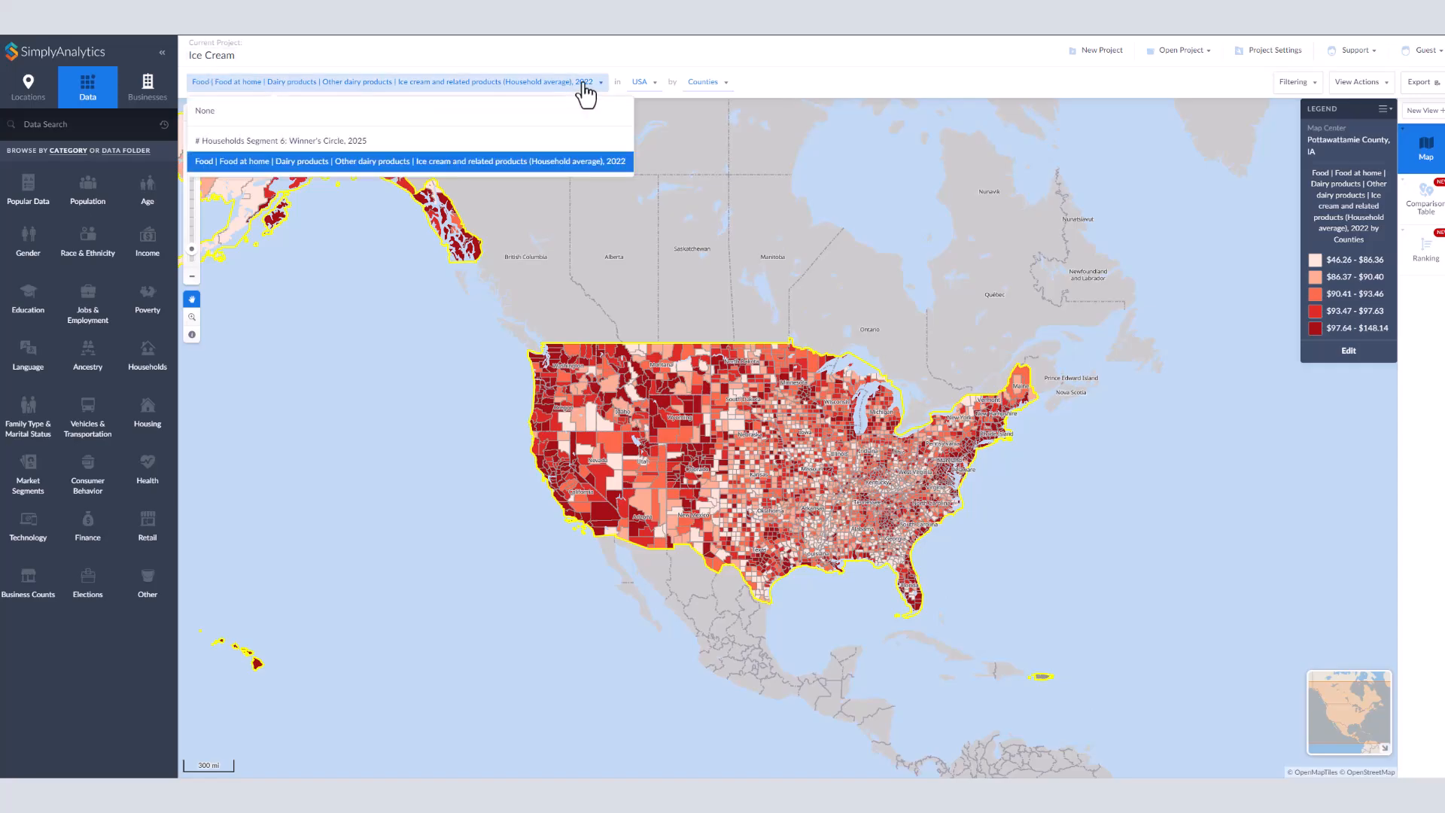
left_click(573, 145)
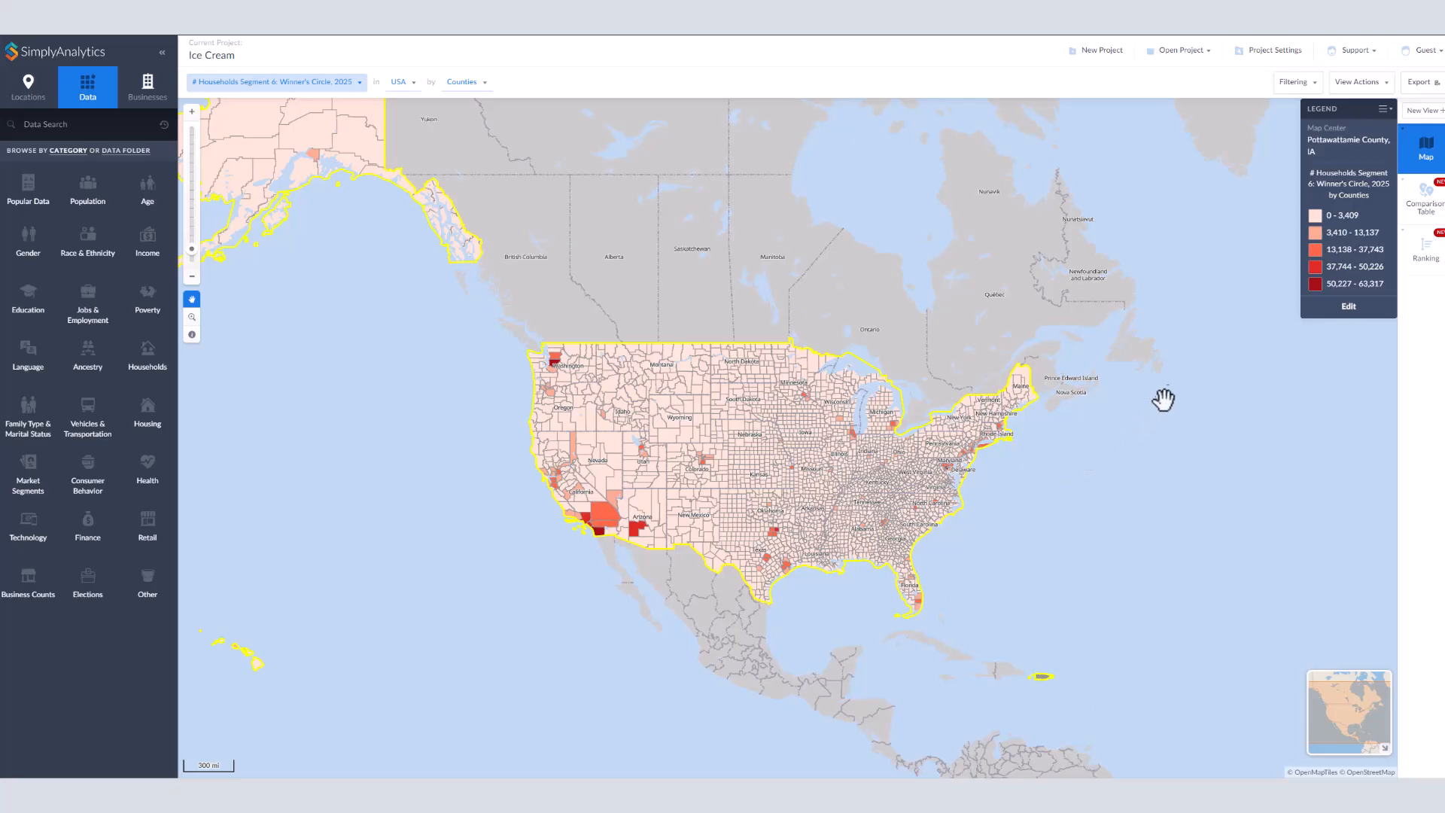
left_click(1414, 87)
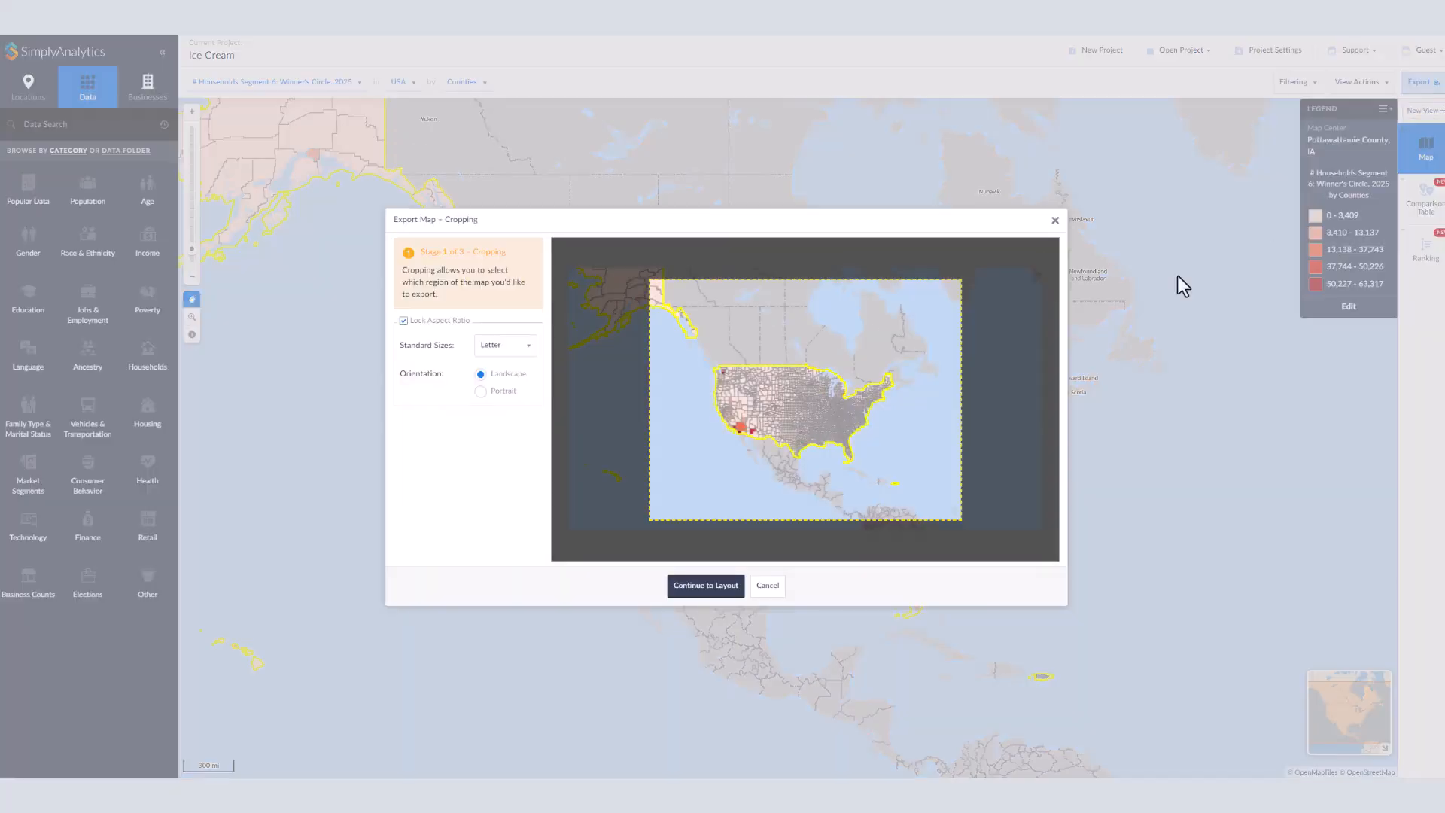
left_click(689, 588)
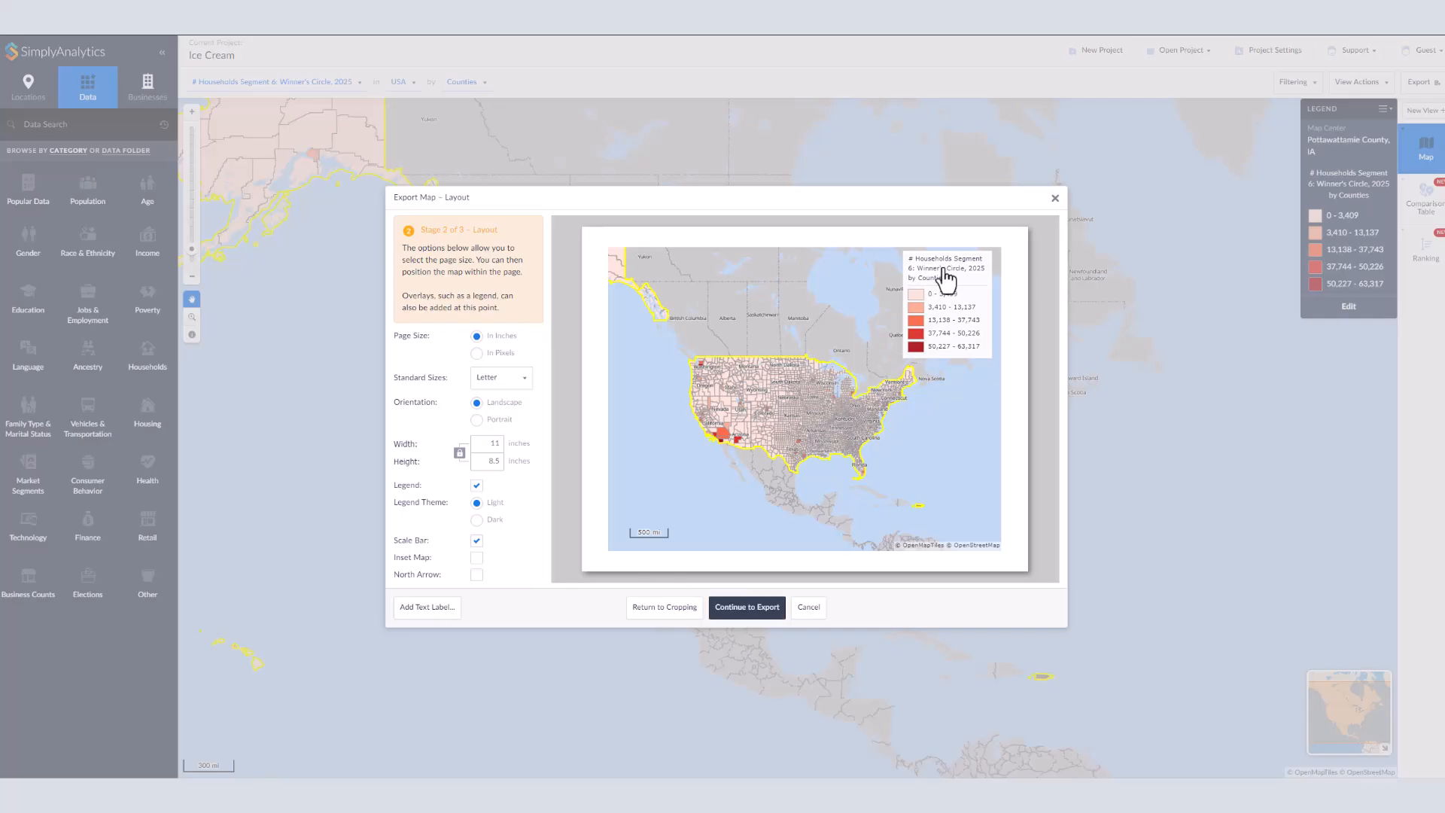
left_click_drag(950, 260, 967, 441)
left_click_drag(649, 532, 965, 275)
left_click(768, 604)
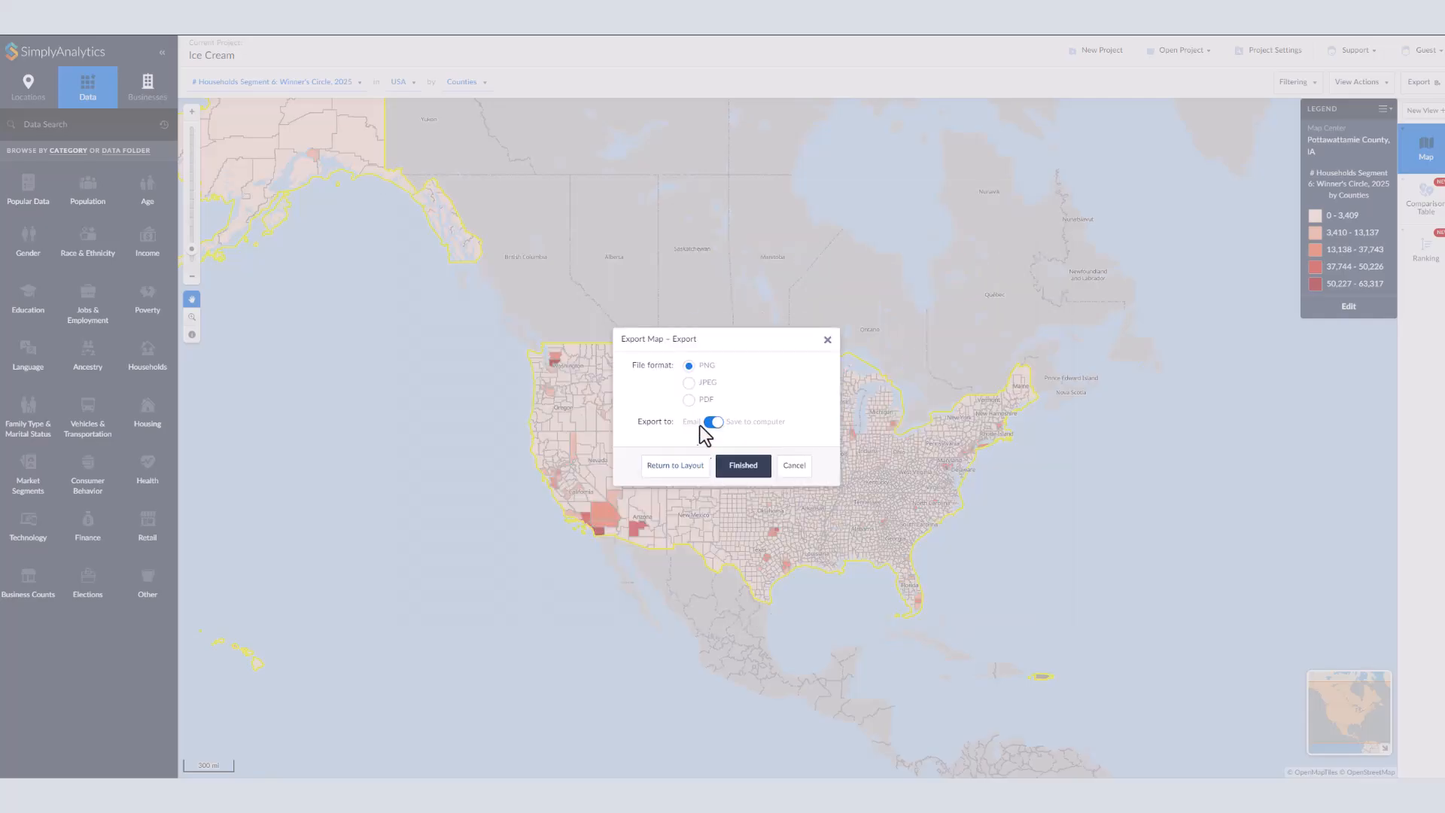
left_click(798, 466)
Step: Switch the map back to the ice cream spending variable and step through its PNG export dialogs, then cancel
left_click(357, 83)
left_click(610, 143)
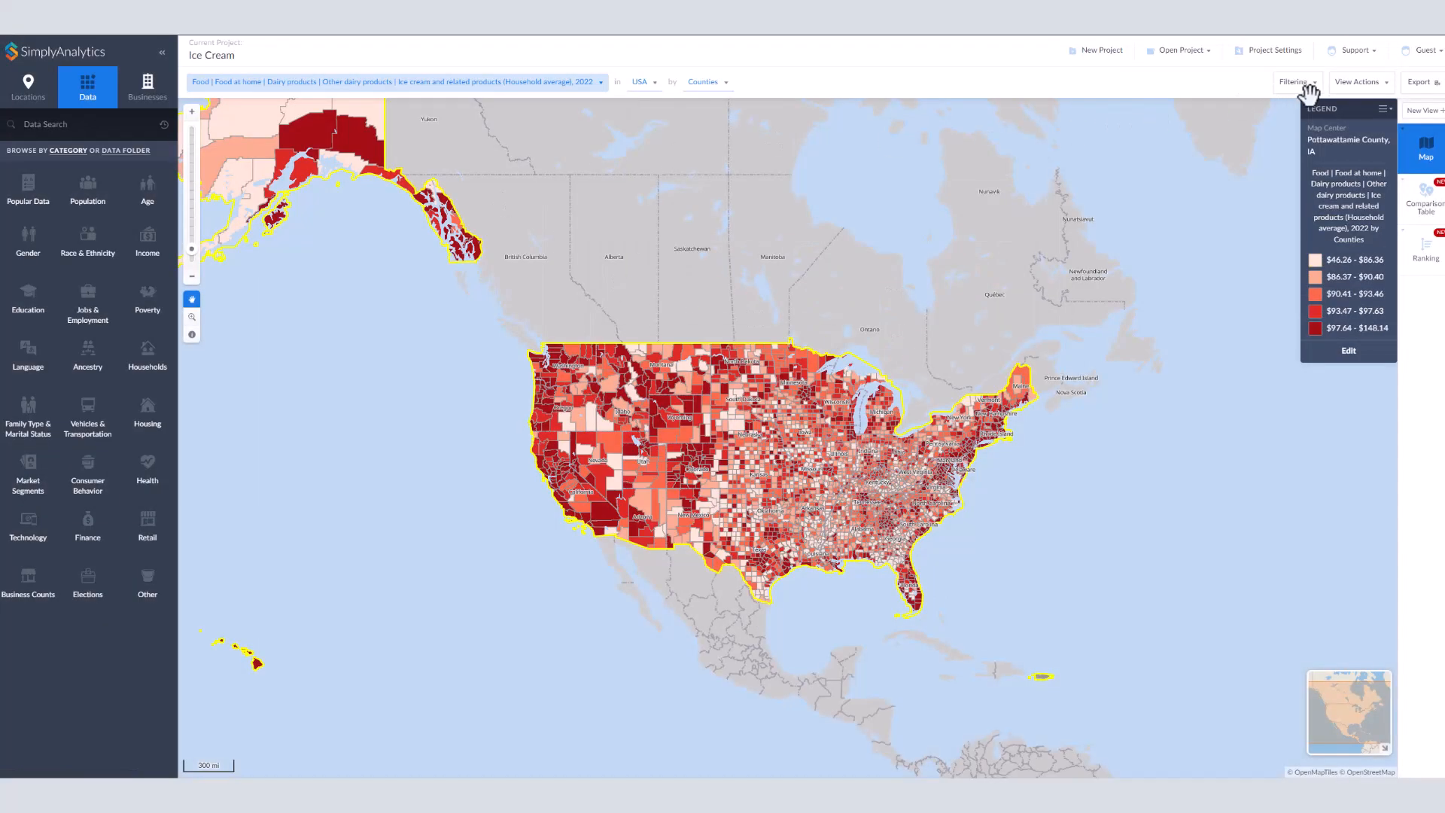
left_click(1418, 83)
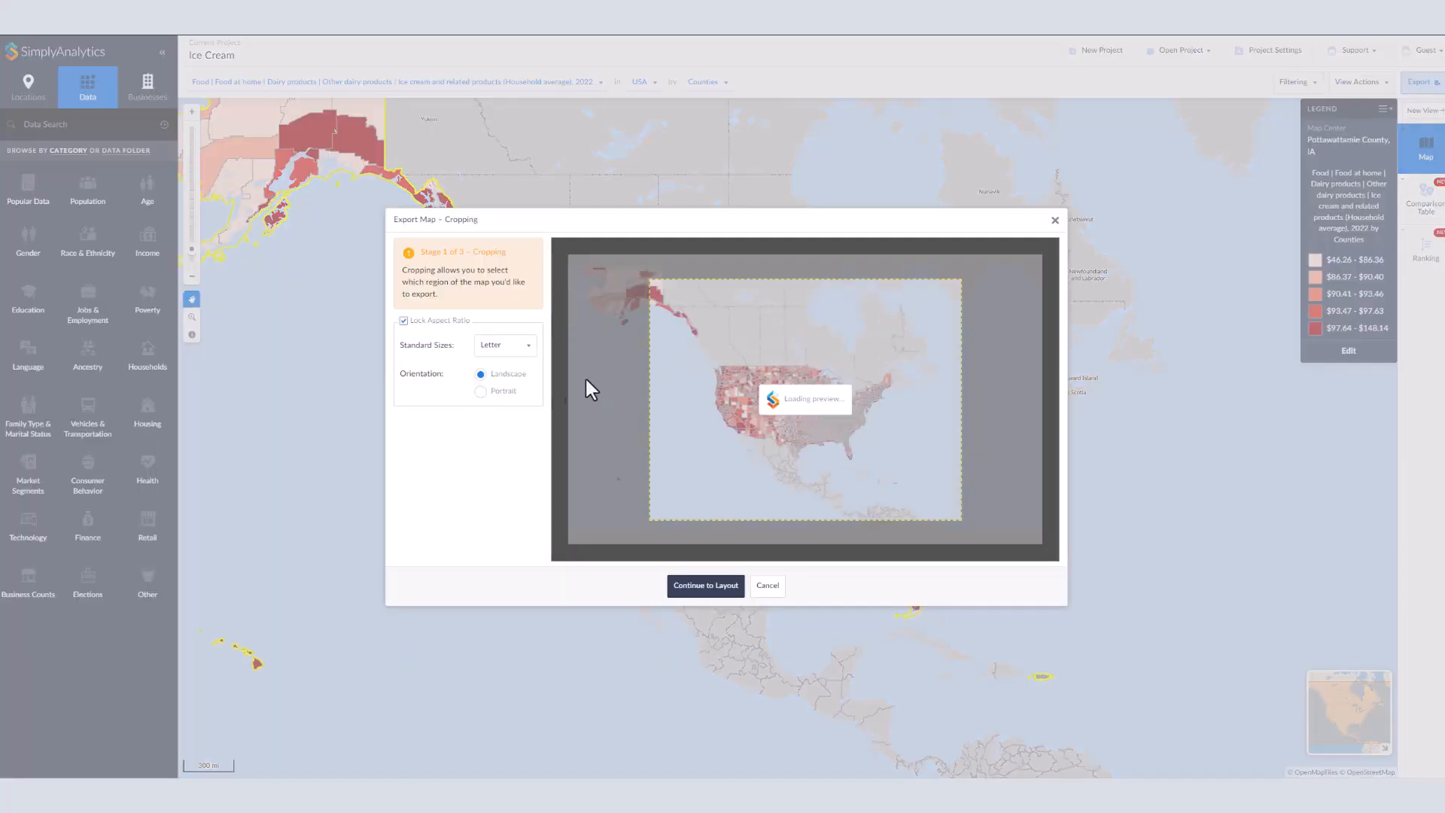
left_click(704, 589)
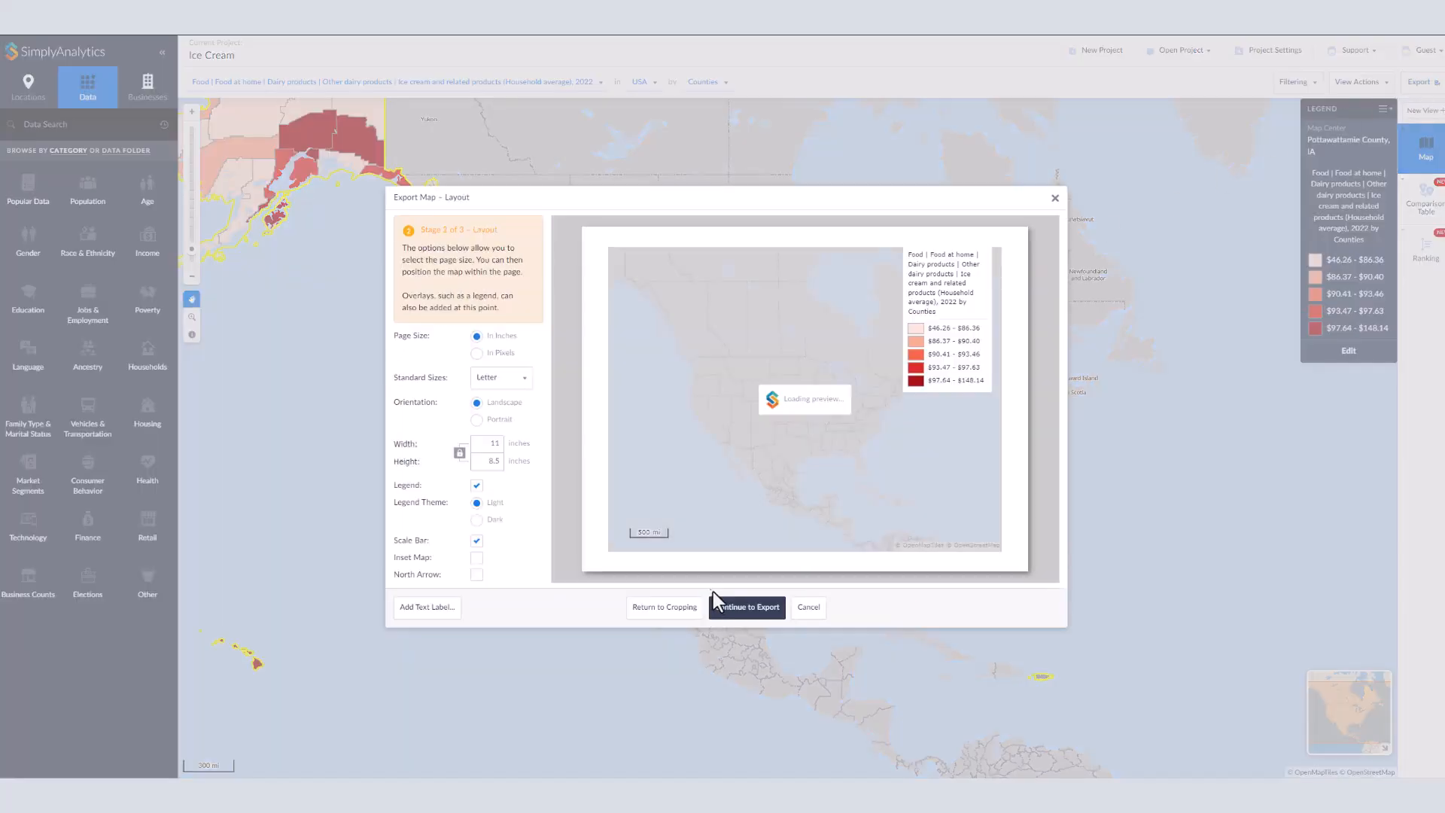
left_click(728, 608)
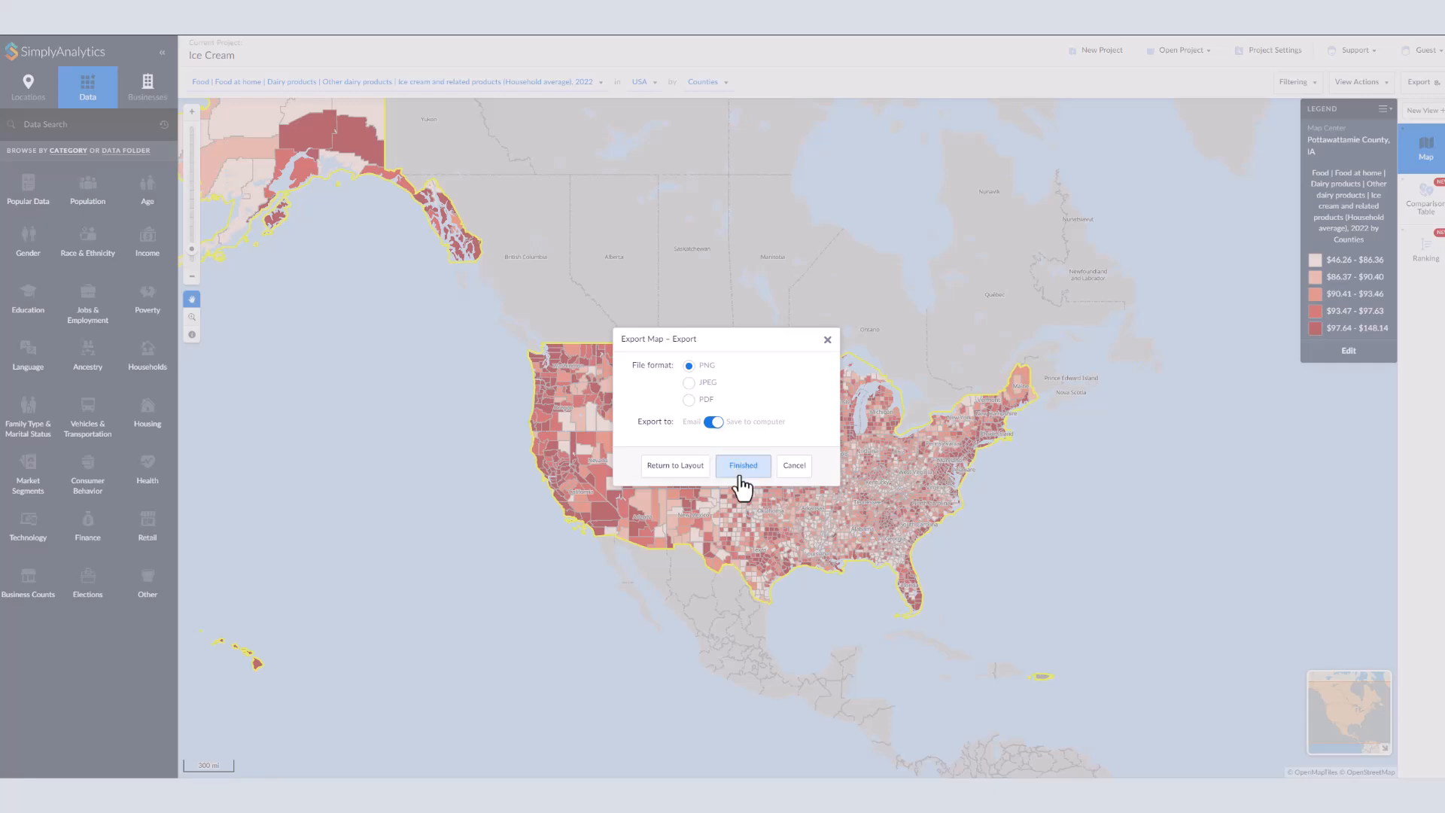
left_click(790, 471)
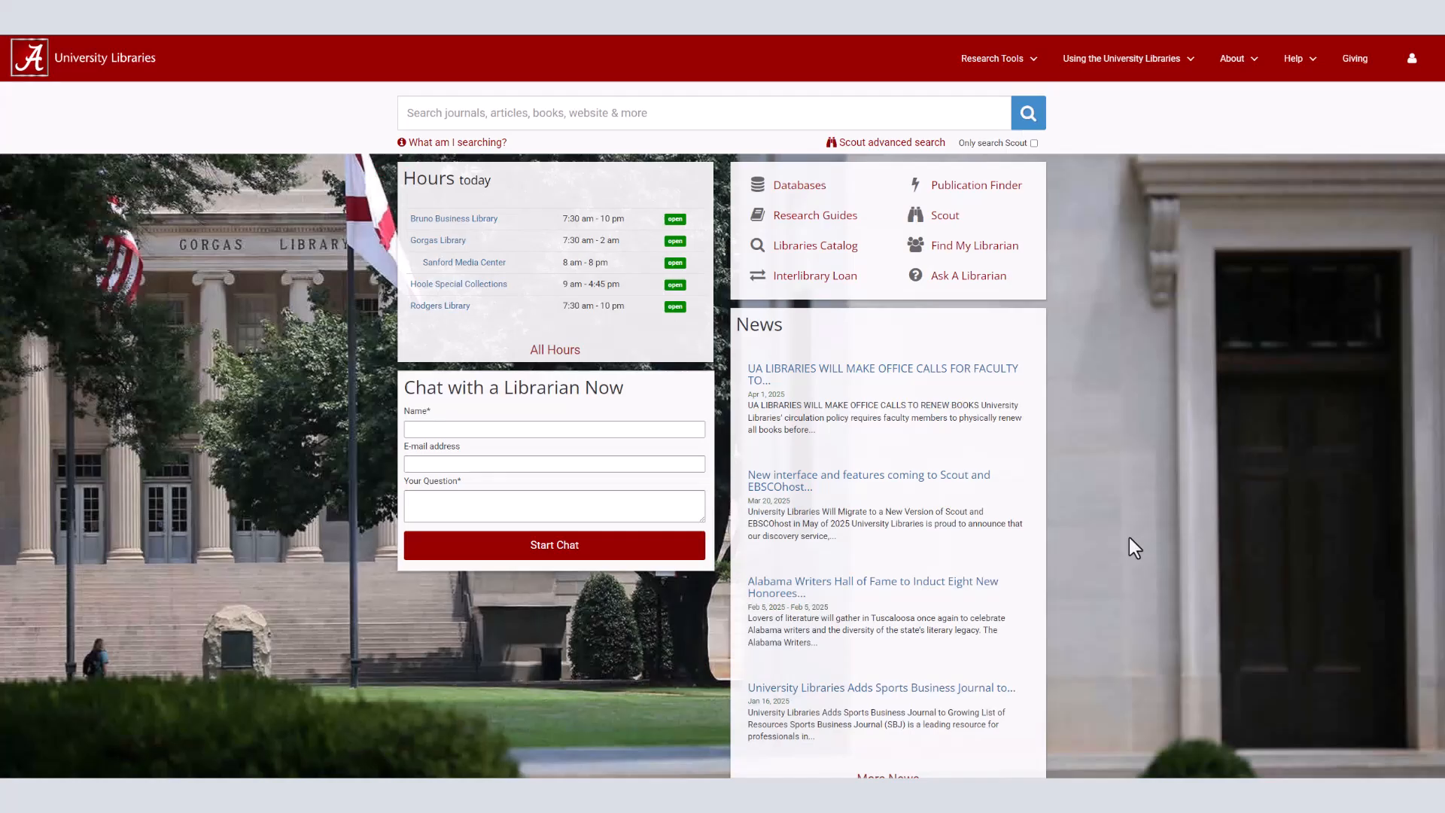
Step: Switch to the University Libraries website and open the Sanford Media Center's Contact page
mouse_move(1161, 81)
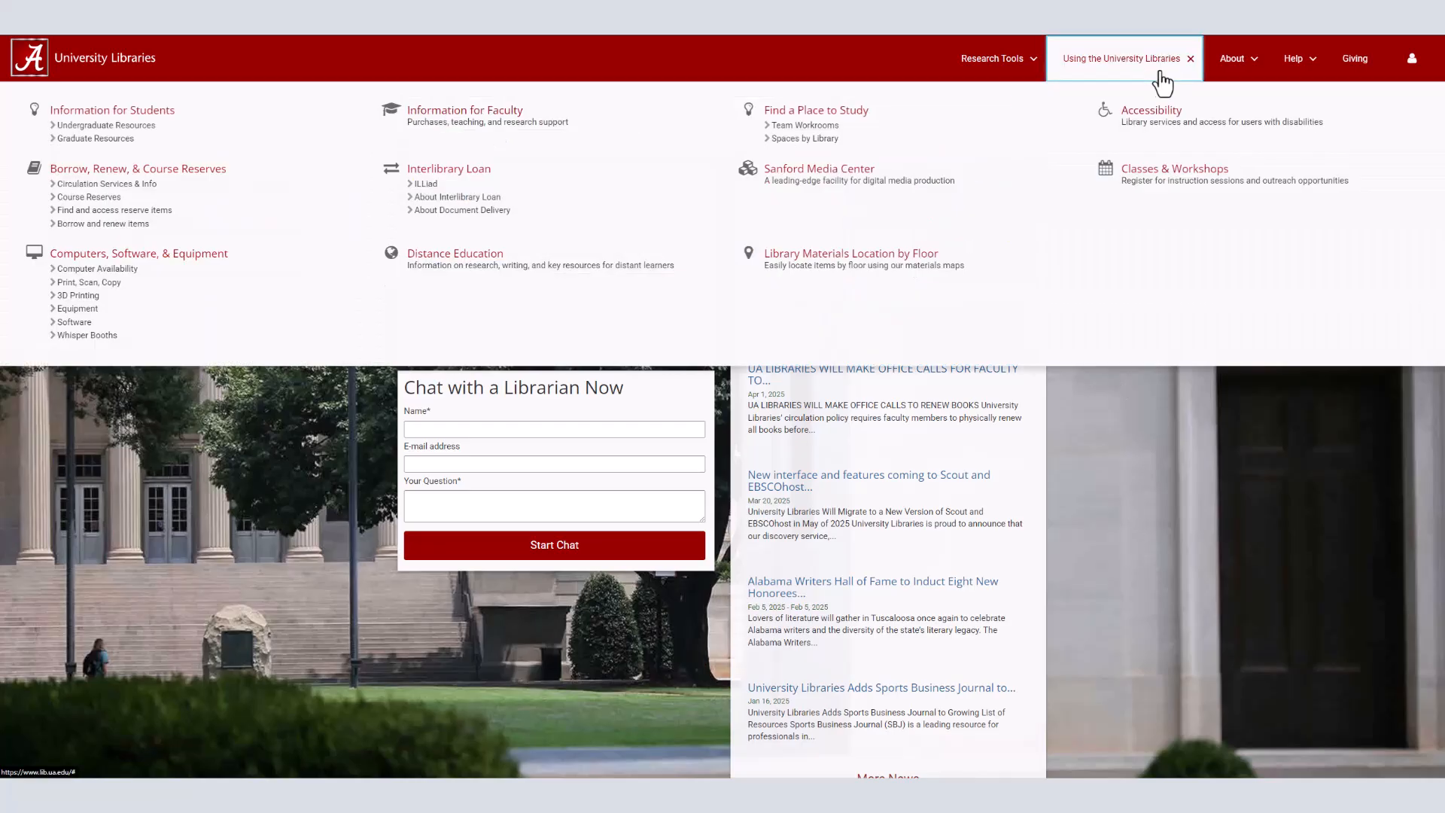
left_click(926, 187)
scroll(828, 226, "down", 1)
scroll(917, 402, "down", 3)
scroll(916, 402, "up", 3)
left_click(924, 236)
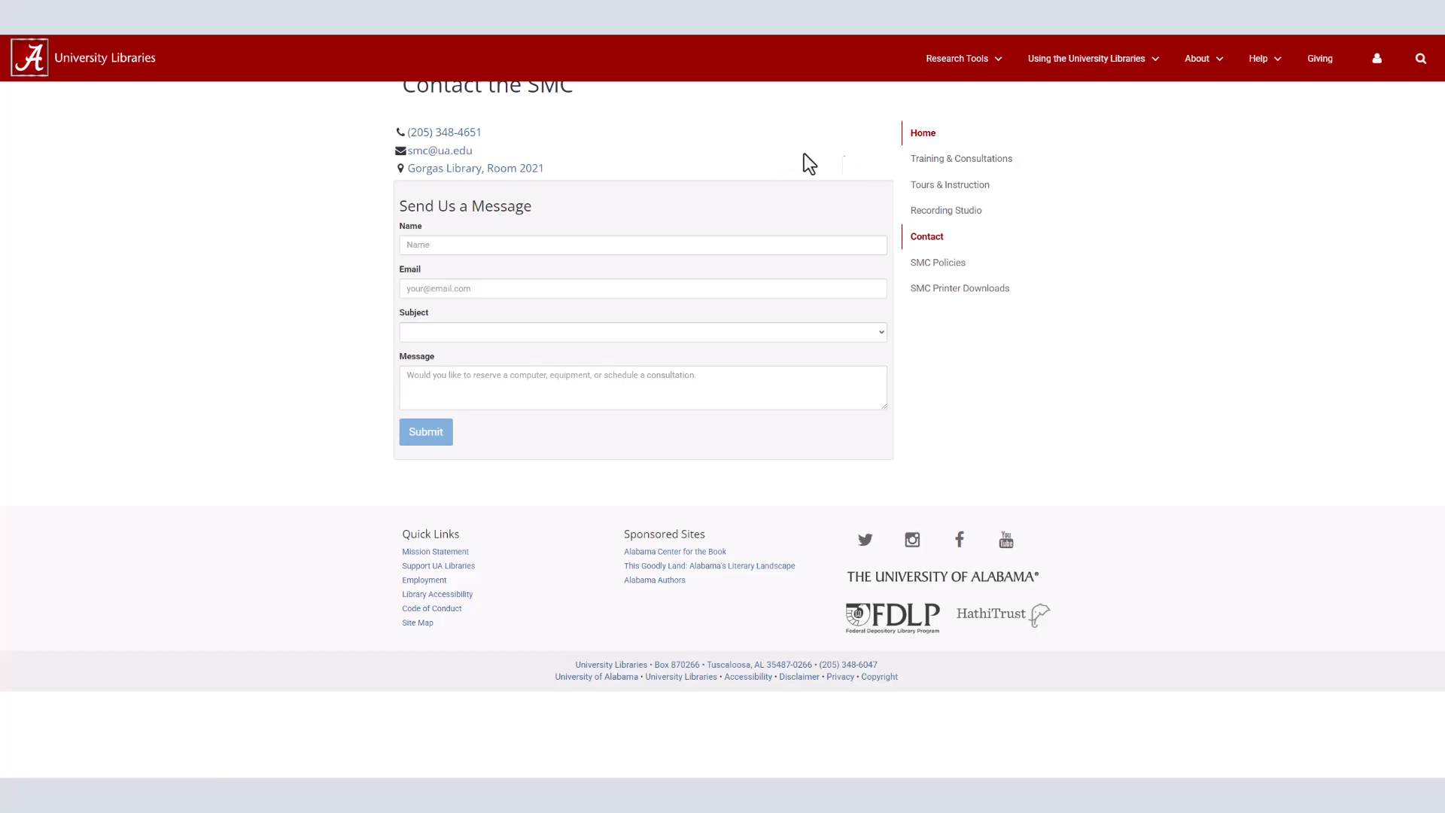